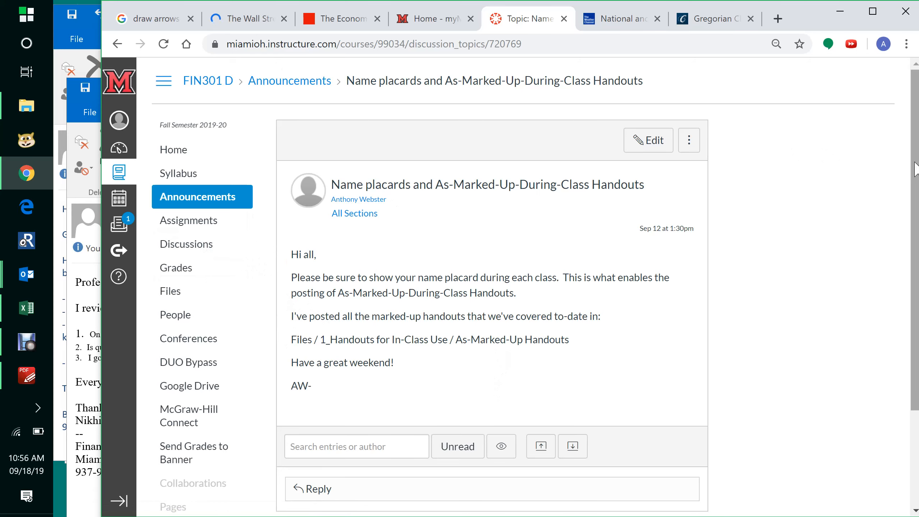
- Go to the course's quizzes and start creating a new quiz
scroll(916, 168, down, 3)
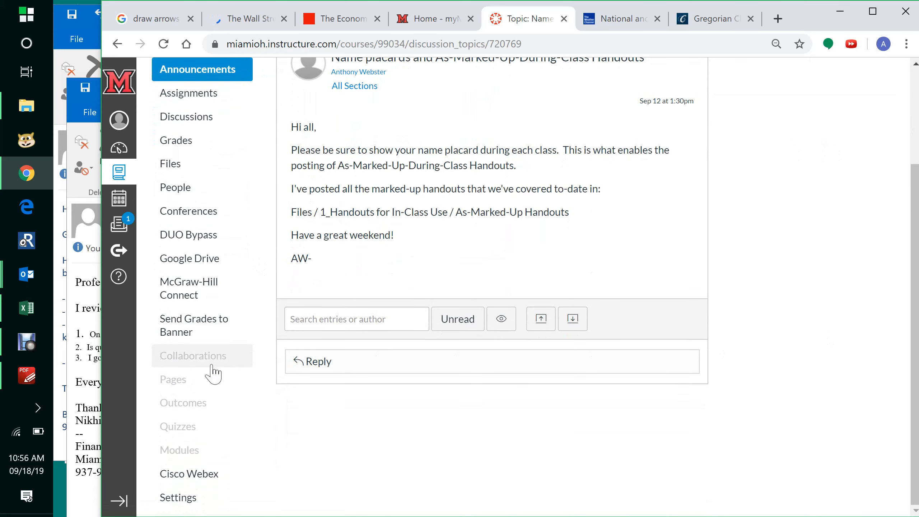
click(184, 439)
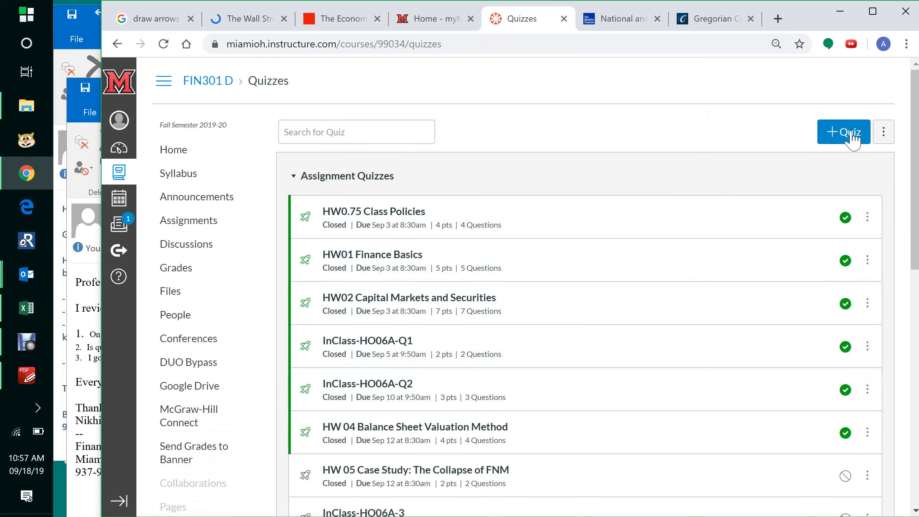
click(851, 134)
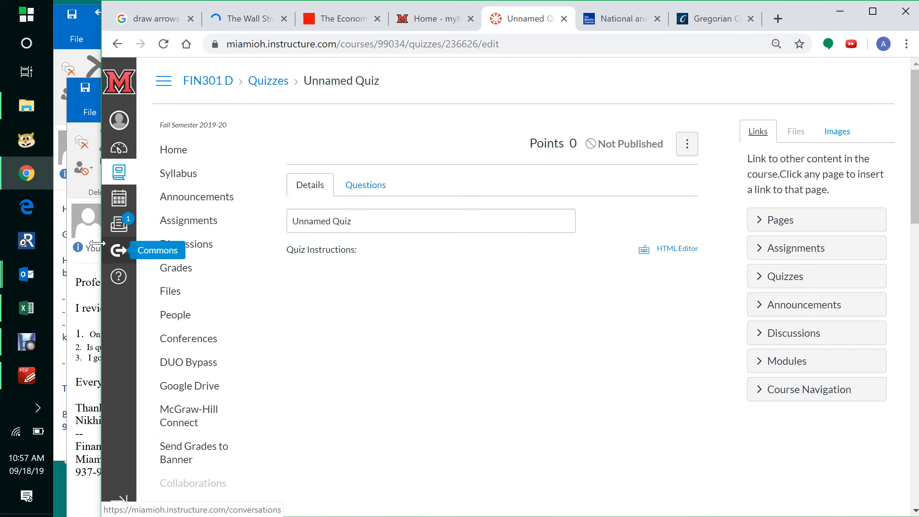
- Place the quiz workbook beside the browser and title the new quiz HO08A
click(25, 309)
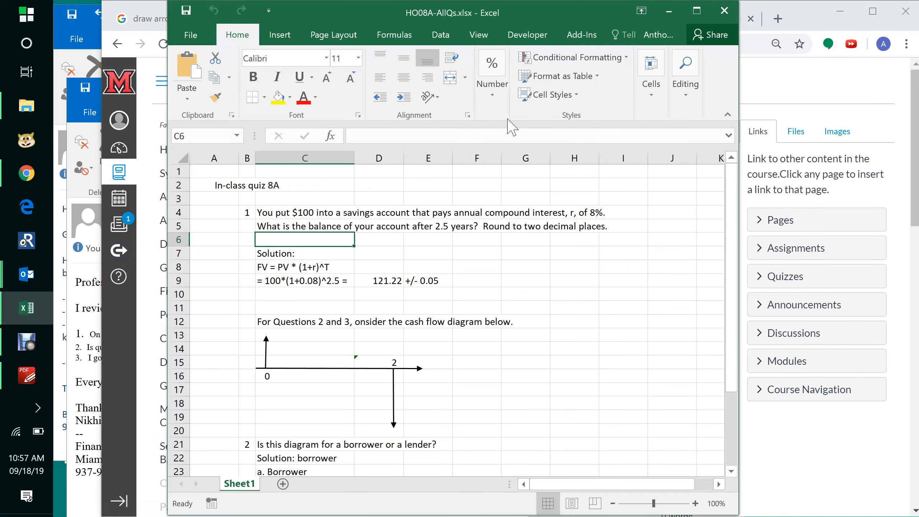
drag(560, 16, 376, 235)
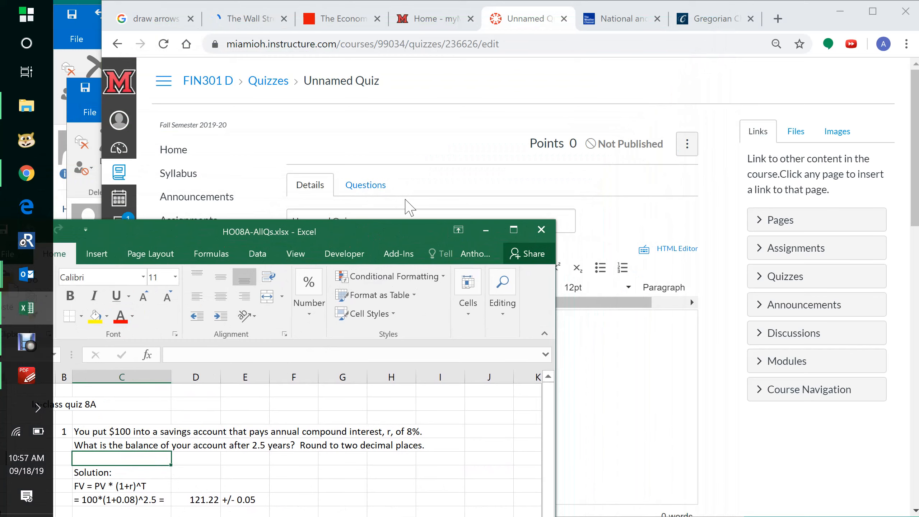
click(455, 204)
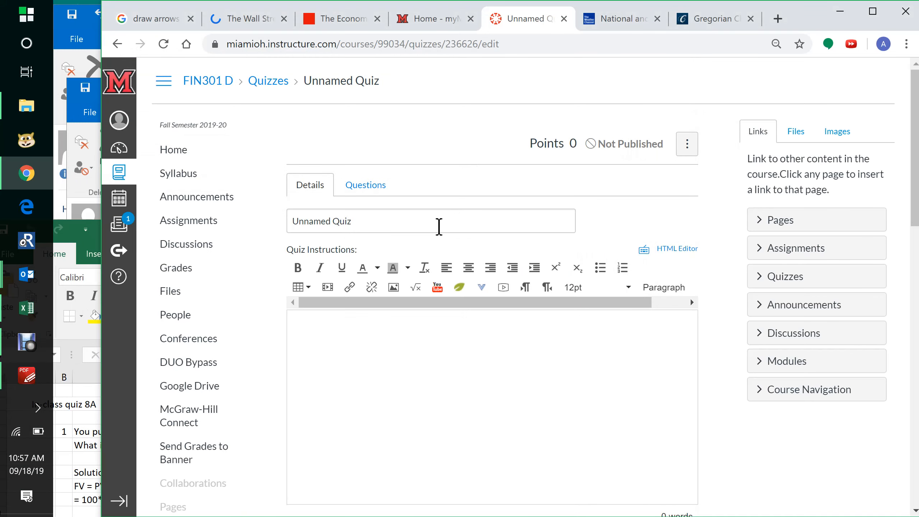
click(439, 227)
key(BackSpace)
key(BackSpace)
key(BackSpace)
key(BackSpace)
key(BackSpace)
key(BackSpace)
key(BackSpace)
key(BackSpace)
key(BackSpace)
key(BackSpace)
key(BackSpace)
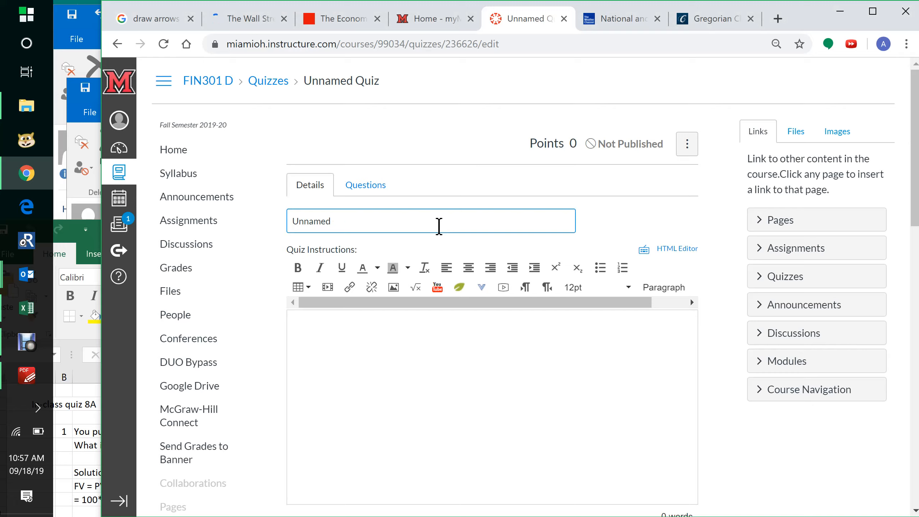
text(HO08A)
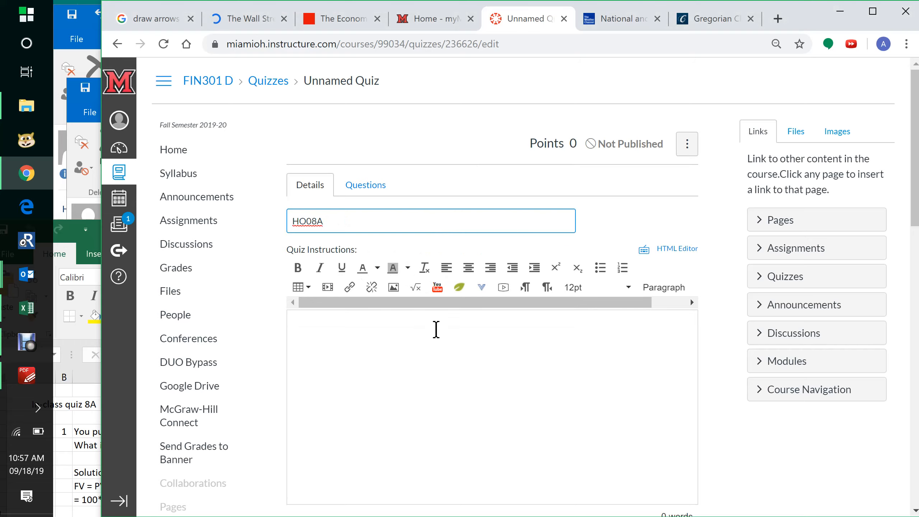
- Open the quiz's Questions tab and add a new question
click(436, 330)
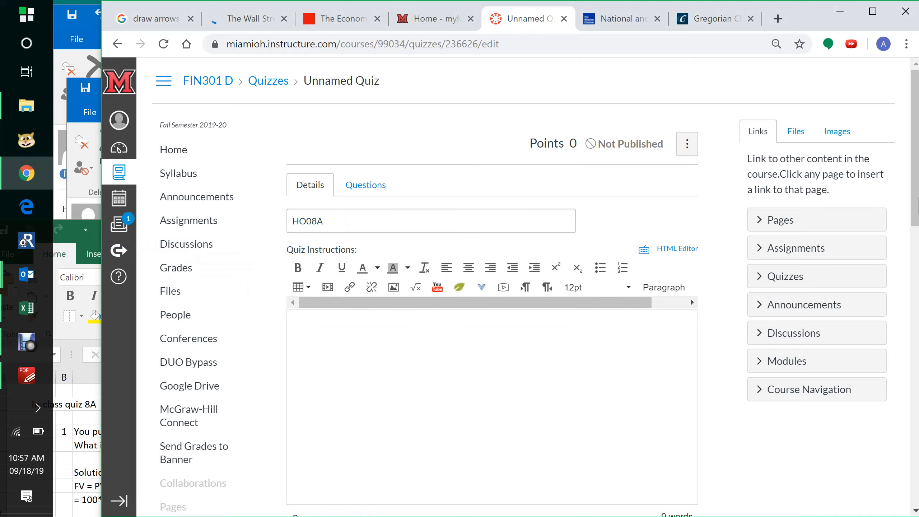
scroll(672, 241, down, 3)
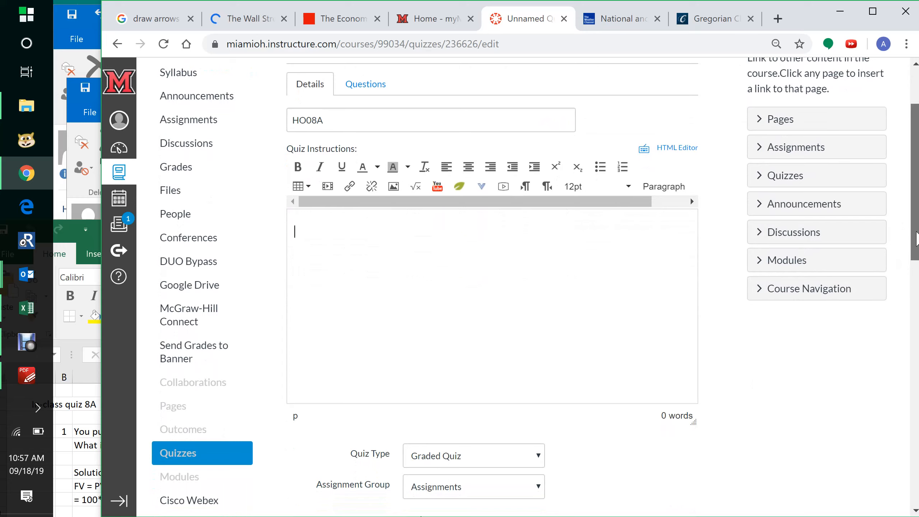
drag(917, 241, 917, 203)
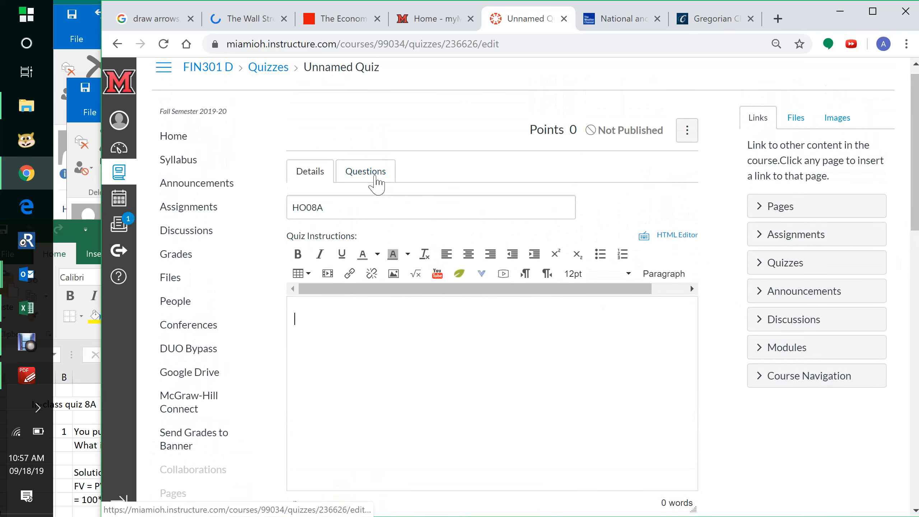
click(374, 179)
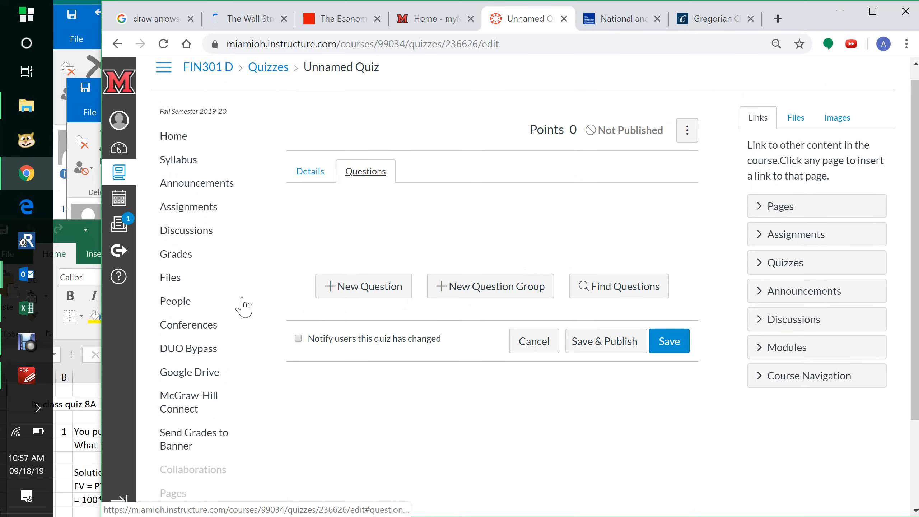
click(92, 241)
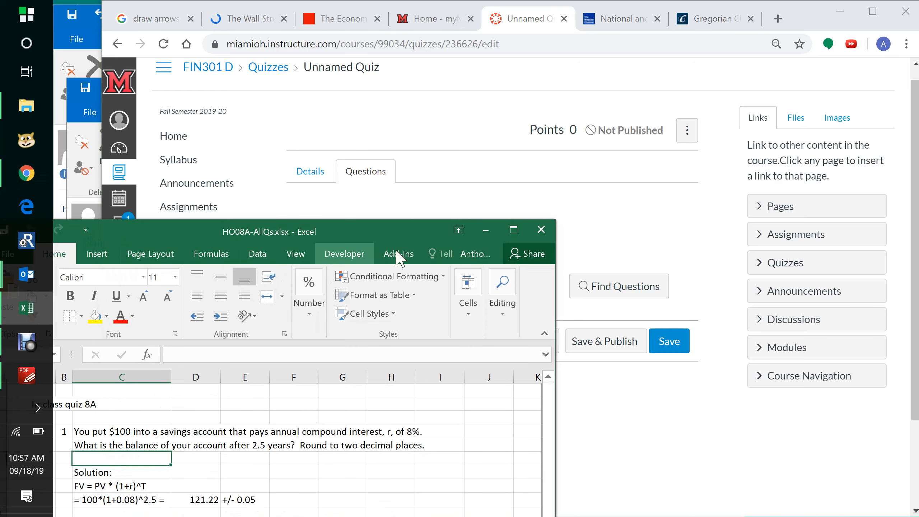
click(632, 228)
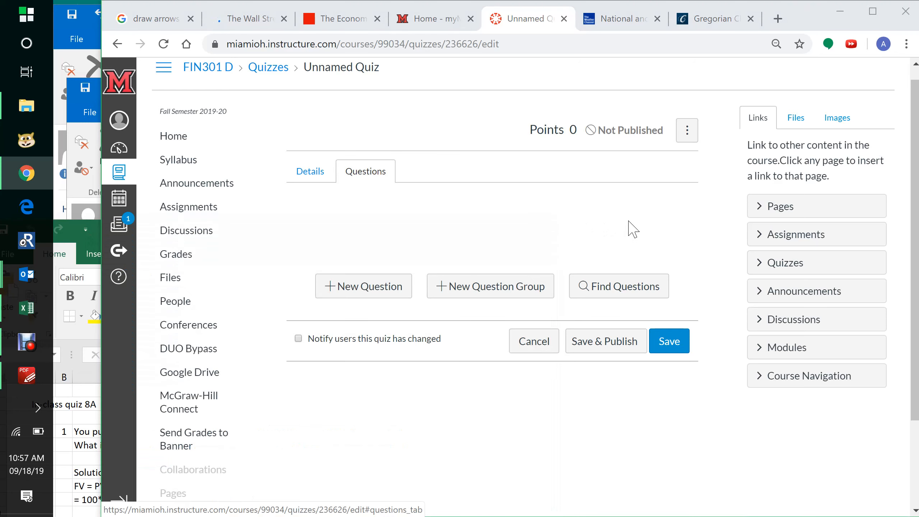
click(378, 291)
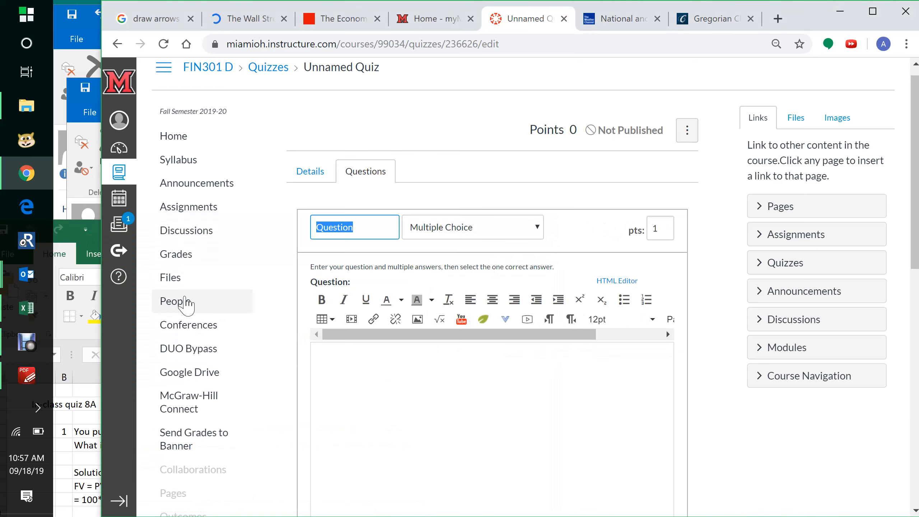
- Copy question 1's text from the workbook and paste it into the question body as one paragraph
click(99, 241)
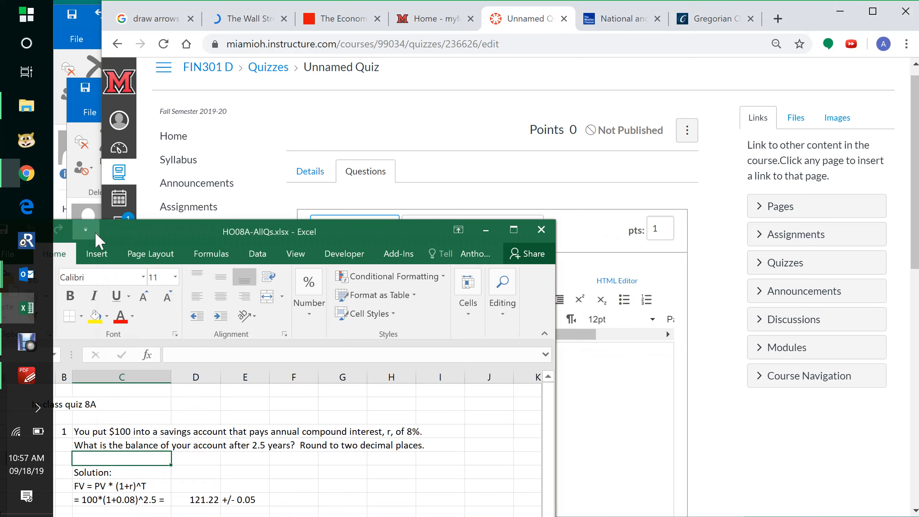
drag(258, 224, 252, 83)
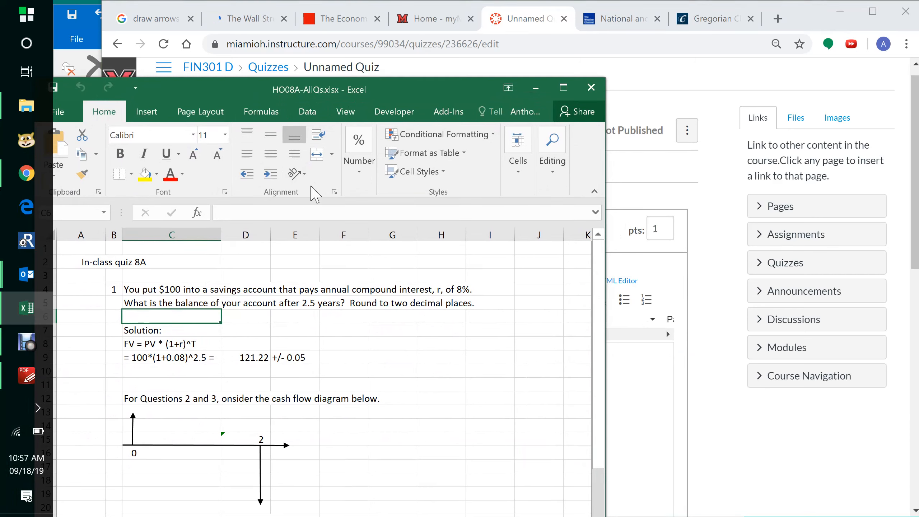
drag(157, 292, 160, 301)
key(ctrl+c)
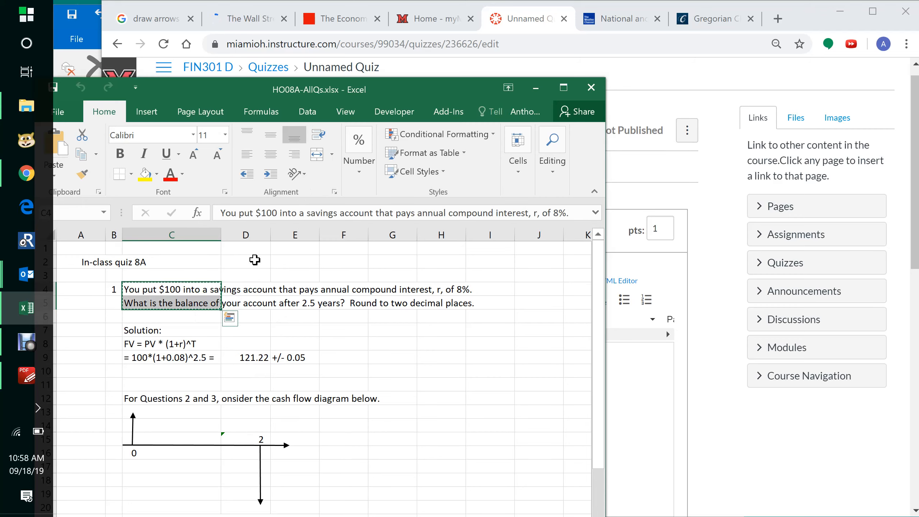
click(668, 84)
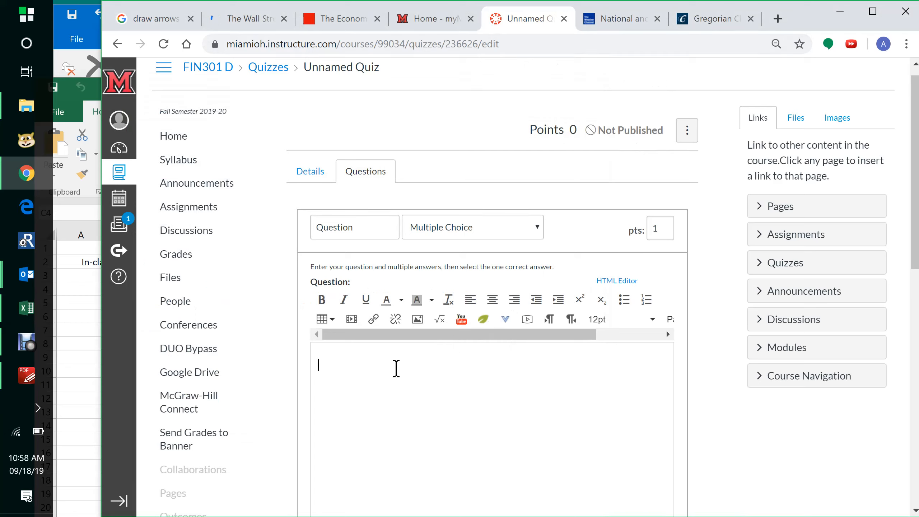
key(ctrl+v)
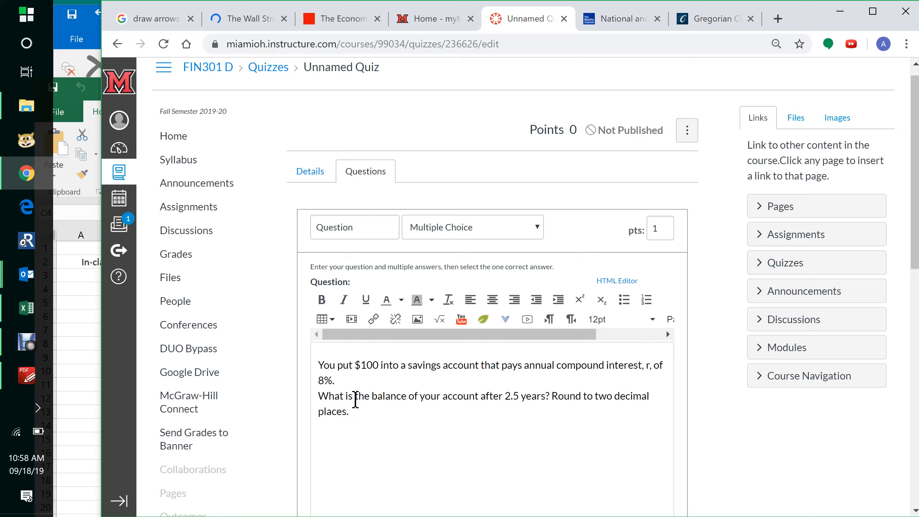
key(BackSpace)
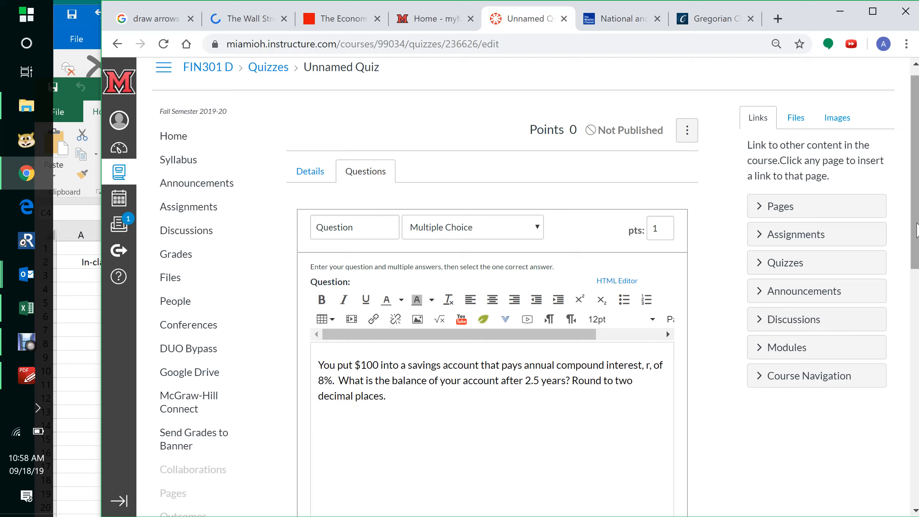
- Change the question type to Numerical Answer
drag(915, 224, 918, 249)
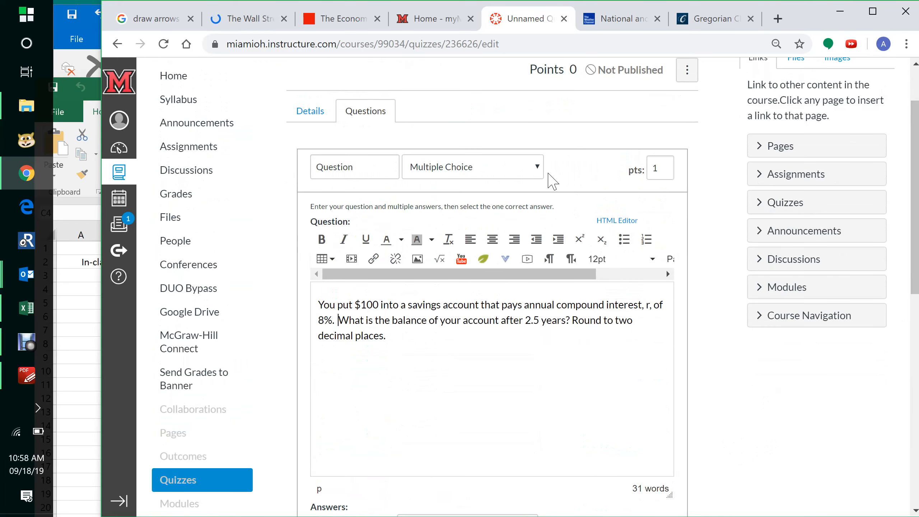
click(538, 168)
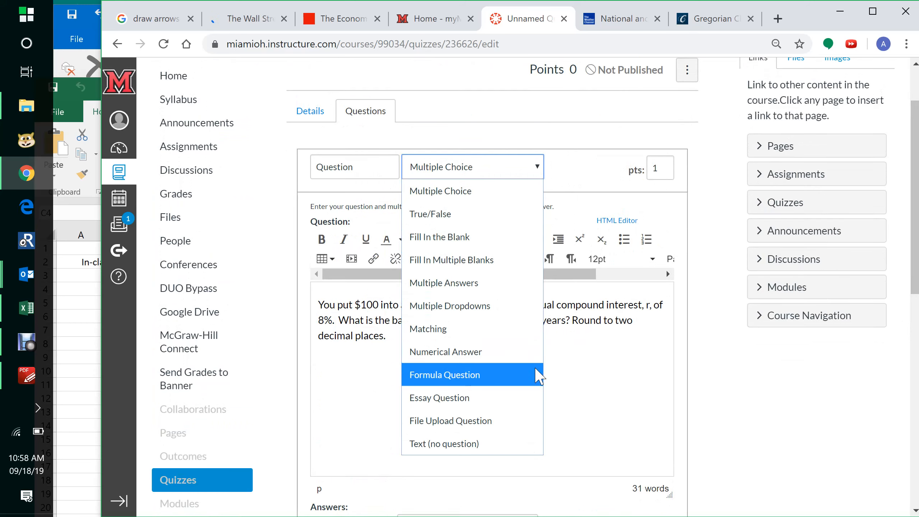
click(540, 351)
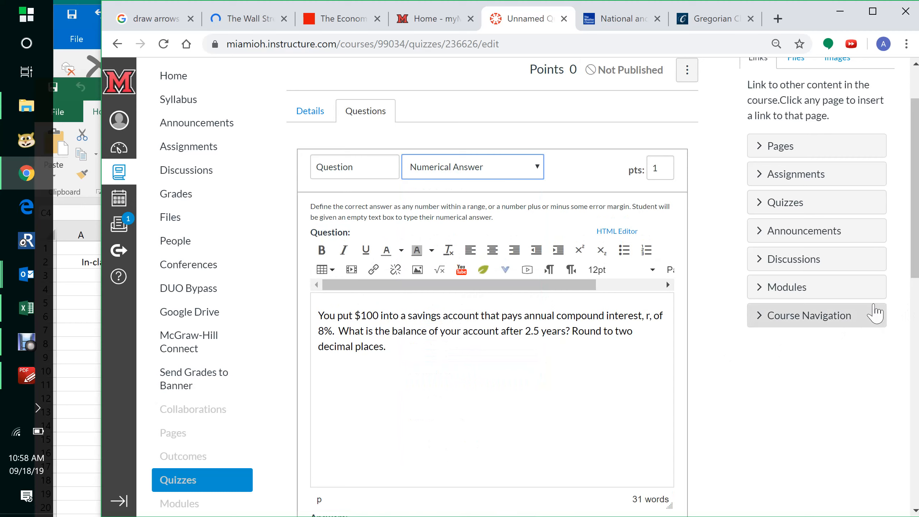
- Enter 121.22 as the first exact answer, checking the solution in the workbook
drag(918, 219, 918, 366)
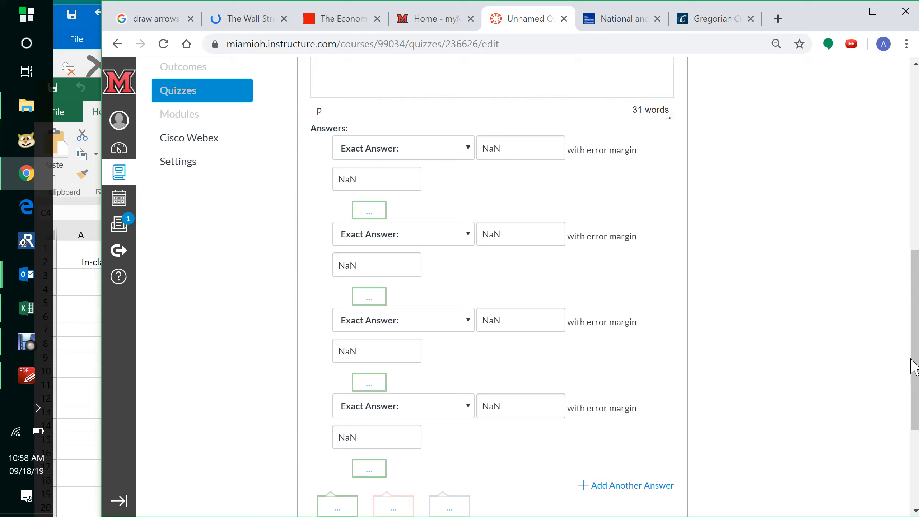
drag(916, 360, 917, 303)
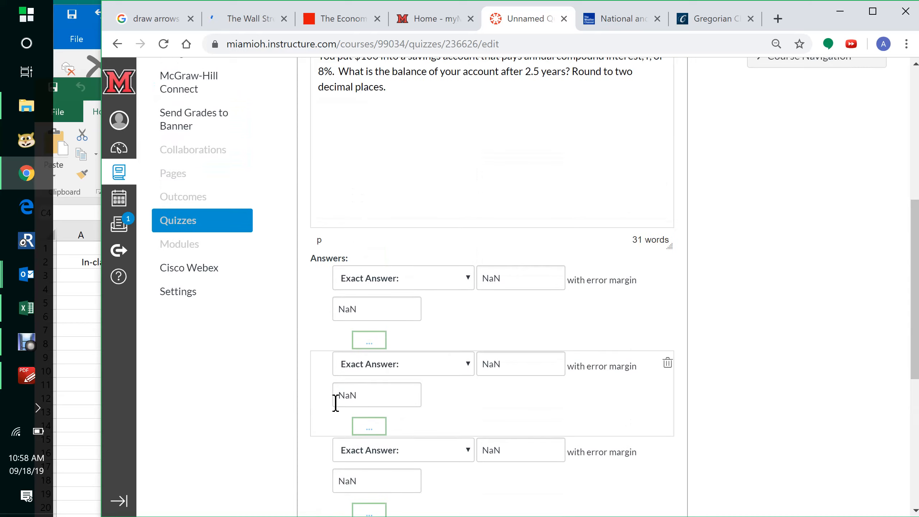
click(91, 373)
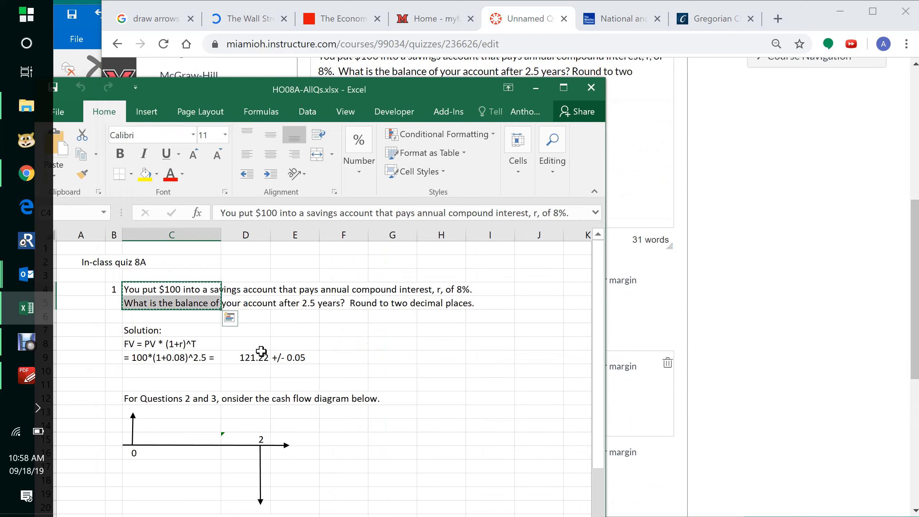
click(736, 306)
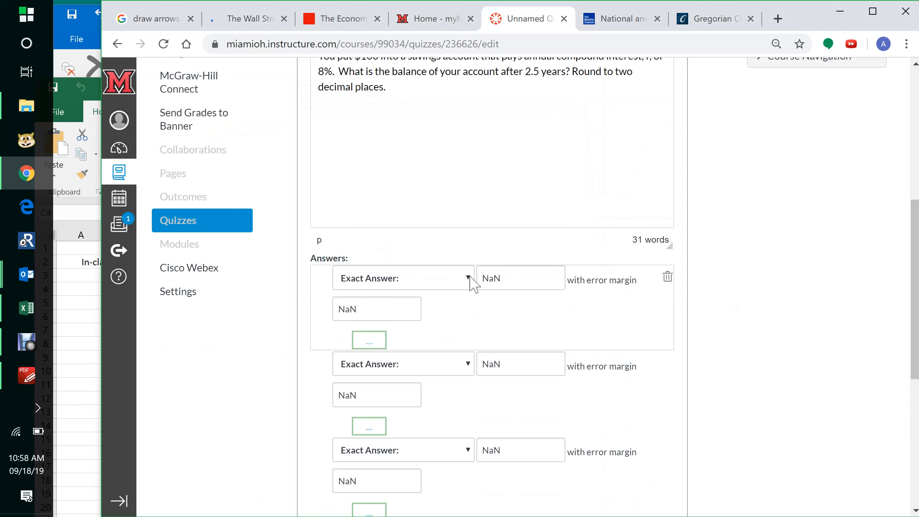
click(522, 276)
text(0)
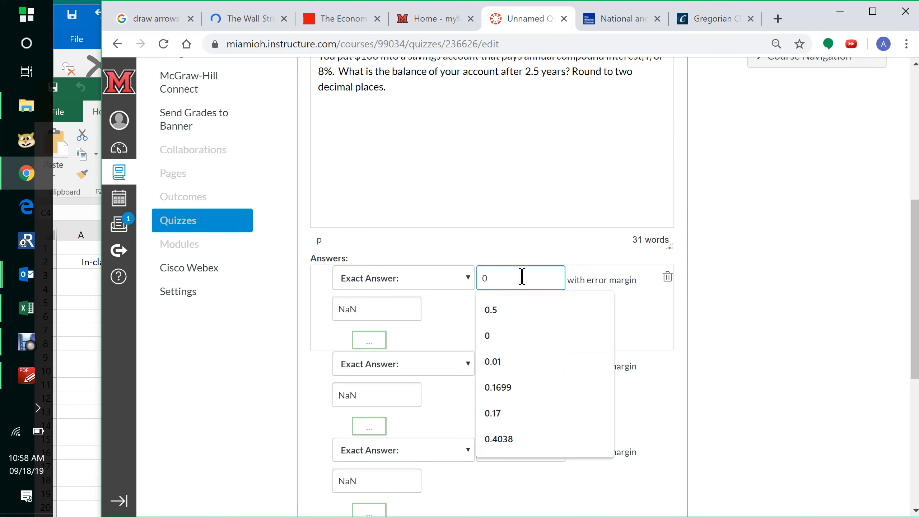
key(BackSpace)
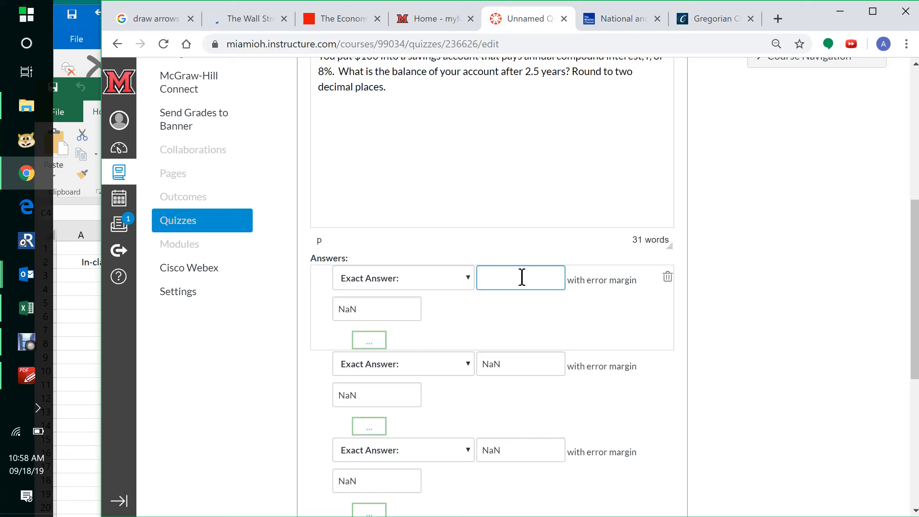
text(121.22)
click(604, 282)
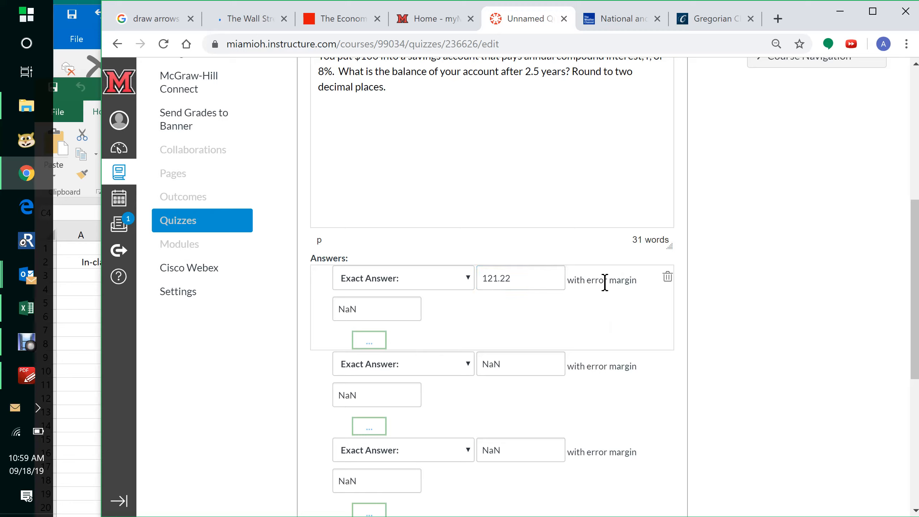
- Review the answer type options for the first answer
click(470, 283)
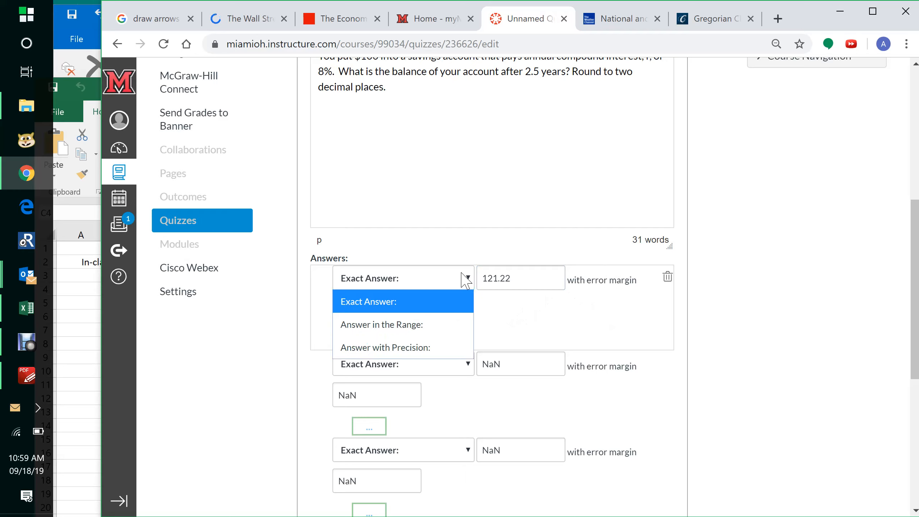
click(464, 277)
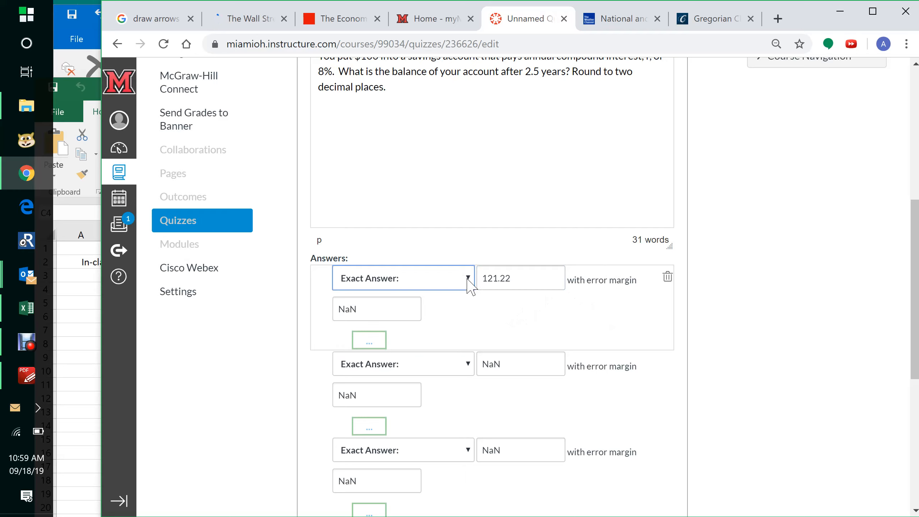
click(468, 278)
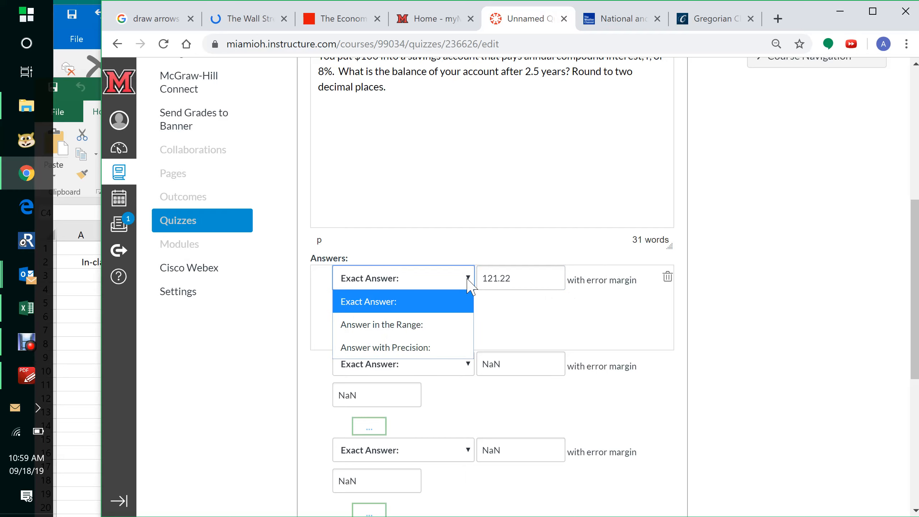
click(468, 277)
scroll(469, 282, up, 1)
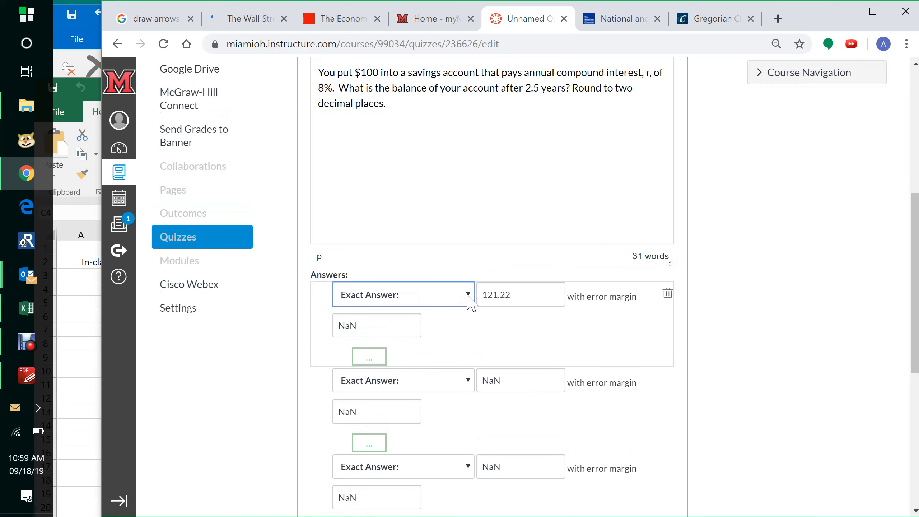
- Set the first answer's error margin to 0.05, checking the tolerance in the workbook solution
click(468, 295)
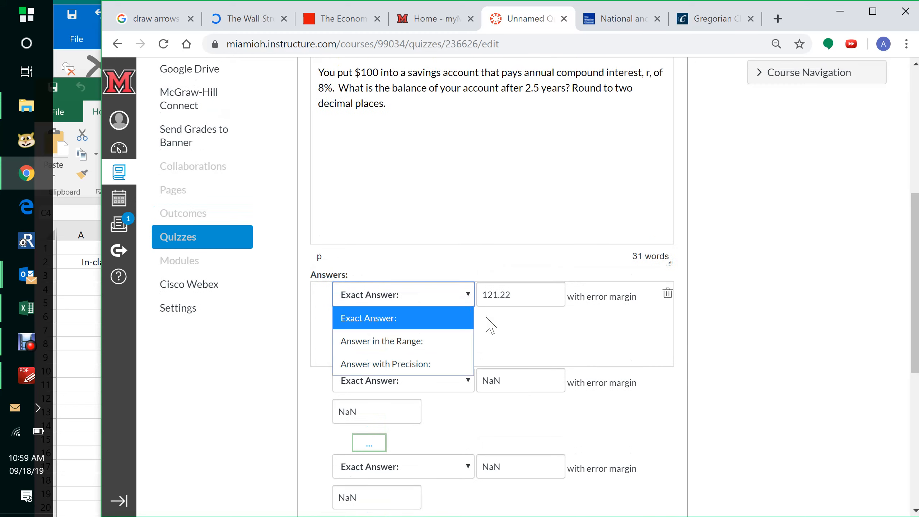
click(567, 334)
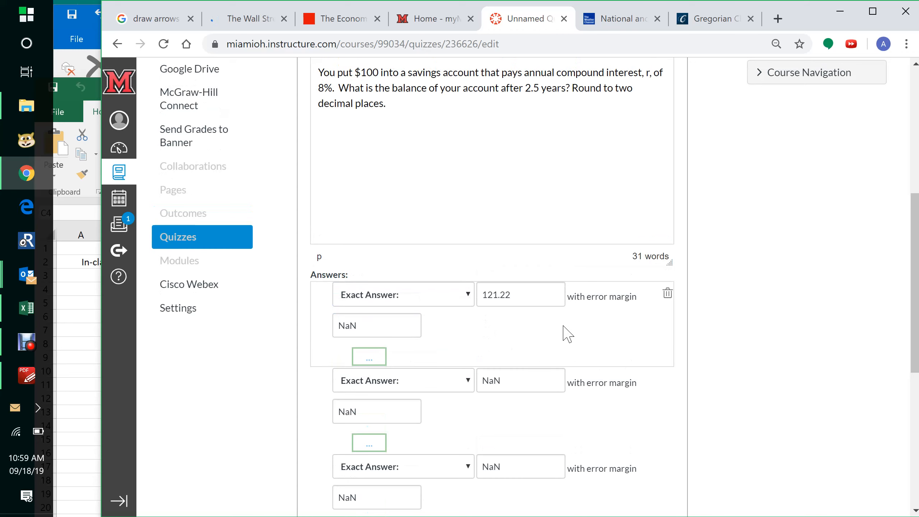
click(409, 327)
text(0)
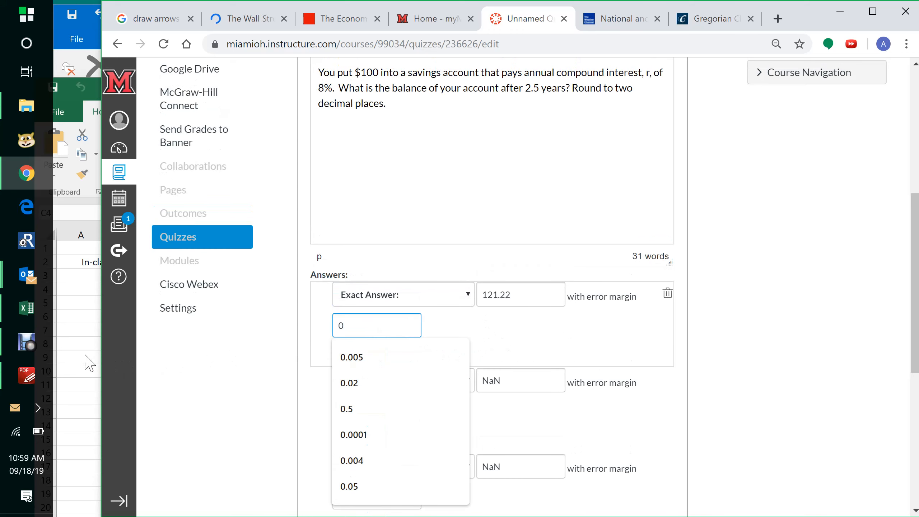
key(alt+Tab)
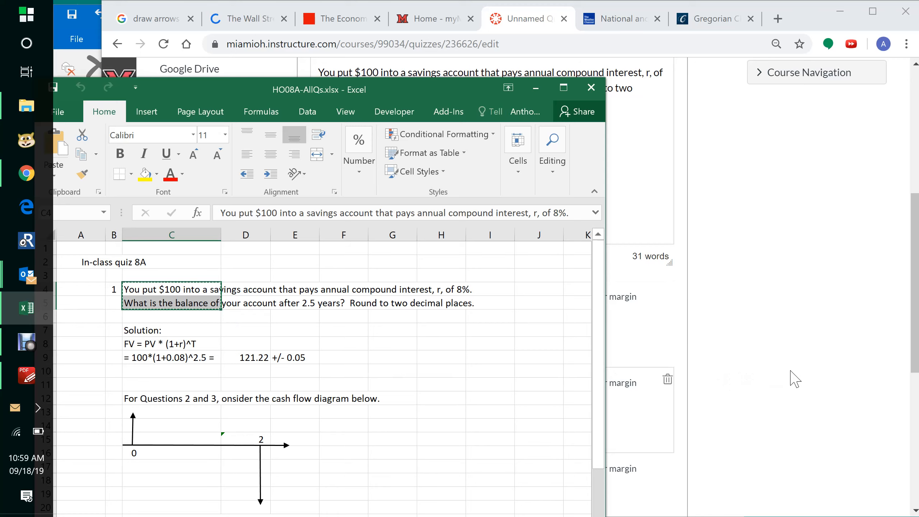
click(757, 376)
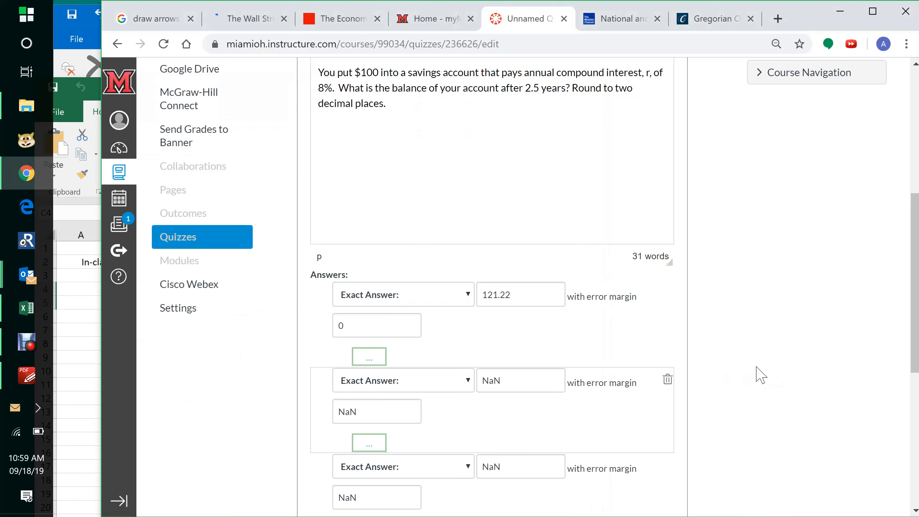
click(372, 322)
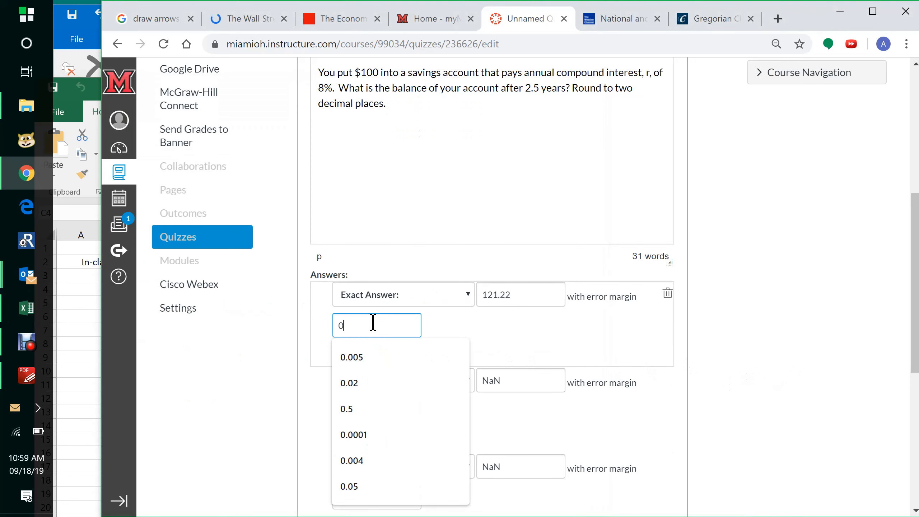
text(.05)
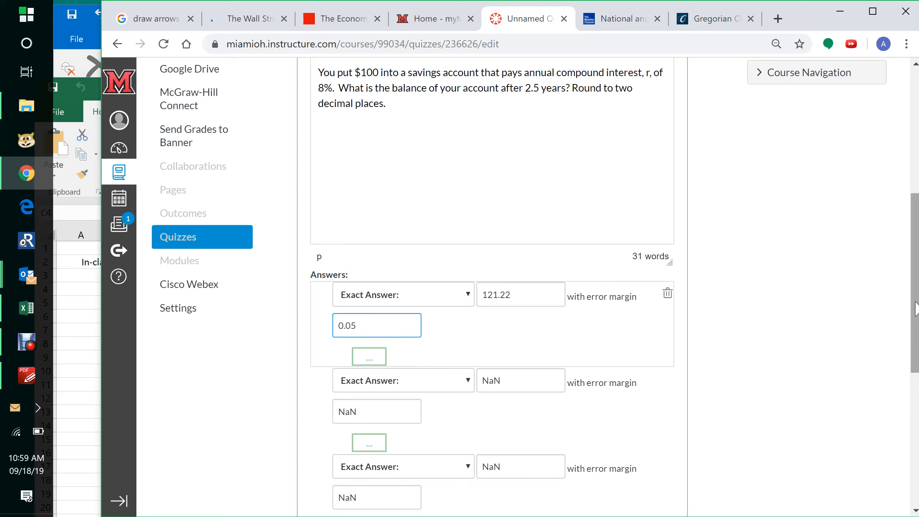
- Delete the three unused blank answers so only the 121.22 answer remains
drag(916, 308, 917, 361)
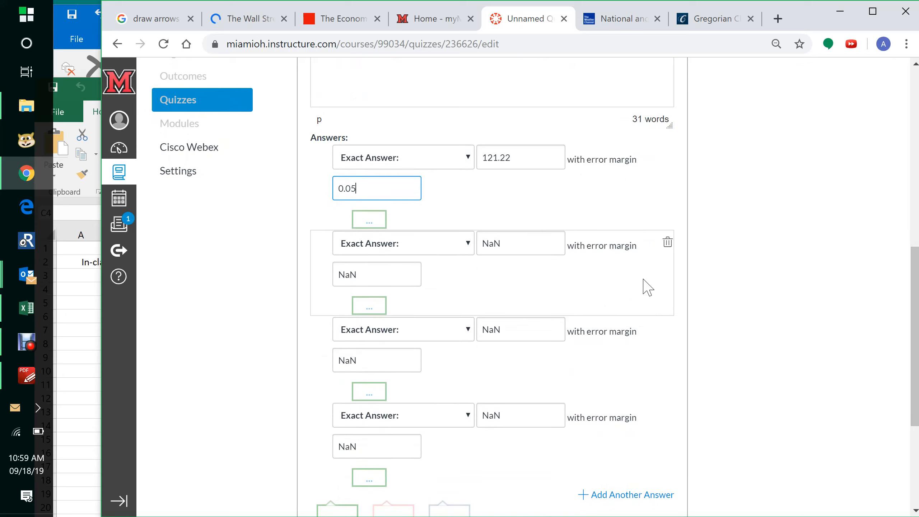
click(668, 245)
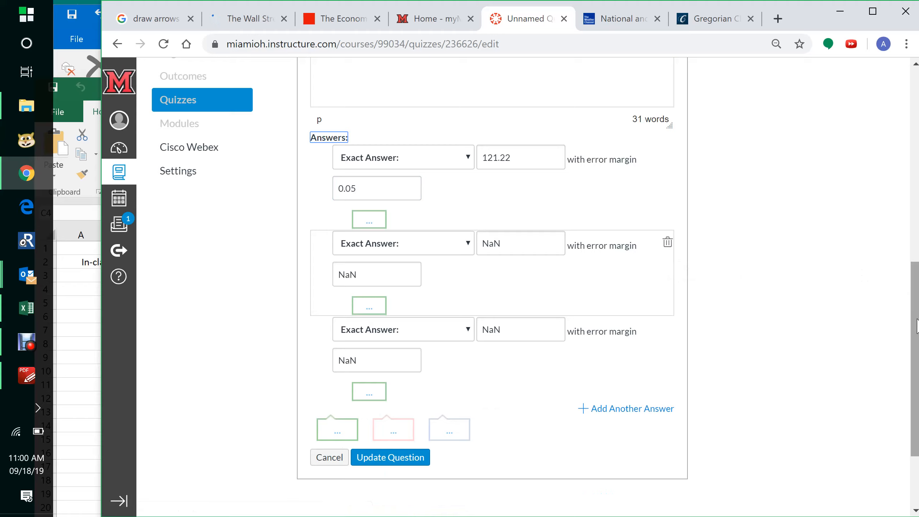
scroll(916, 275, up, 1)
scroll(918, 275, up, 8)
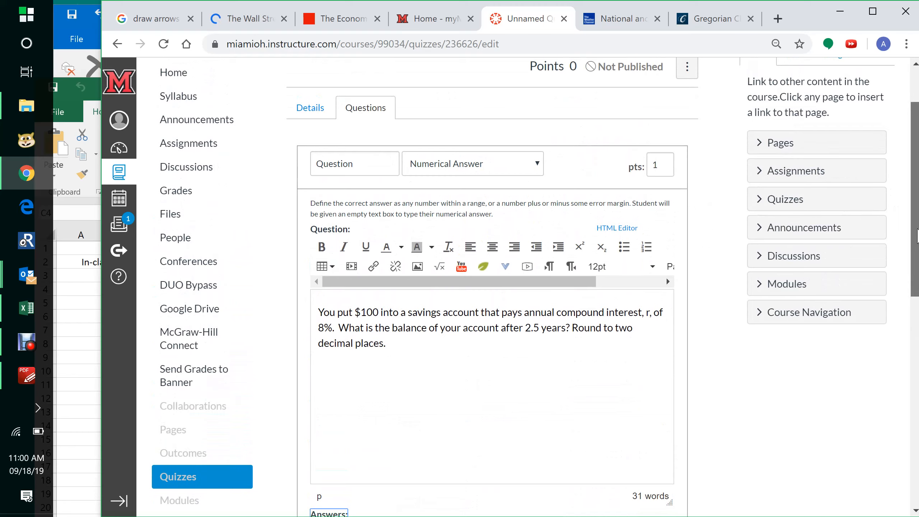
drag(918, 218, 917, 399)
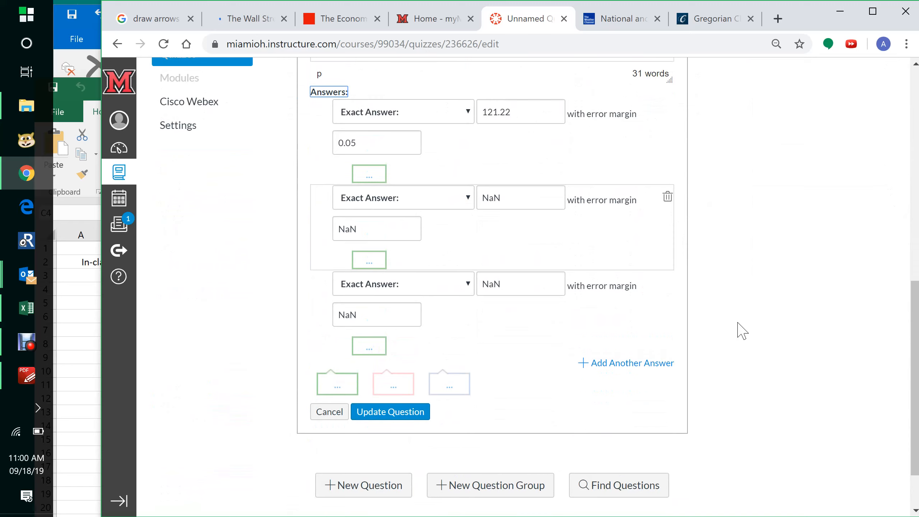
click(669, 201)
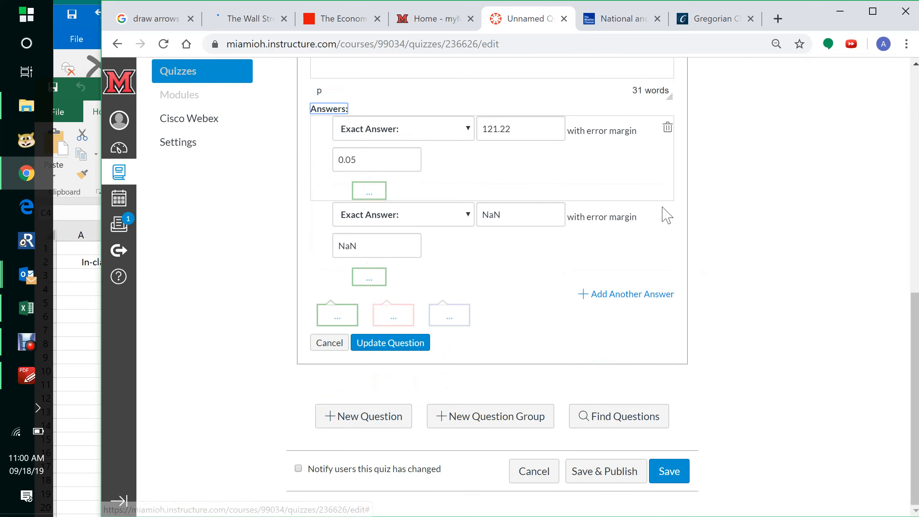
click(666, 213)
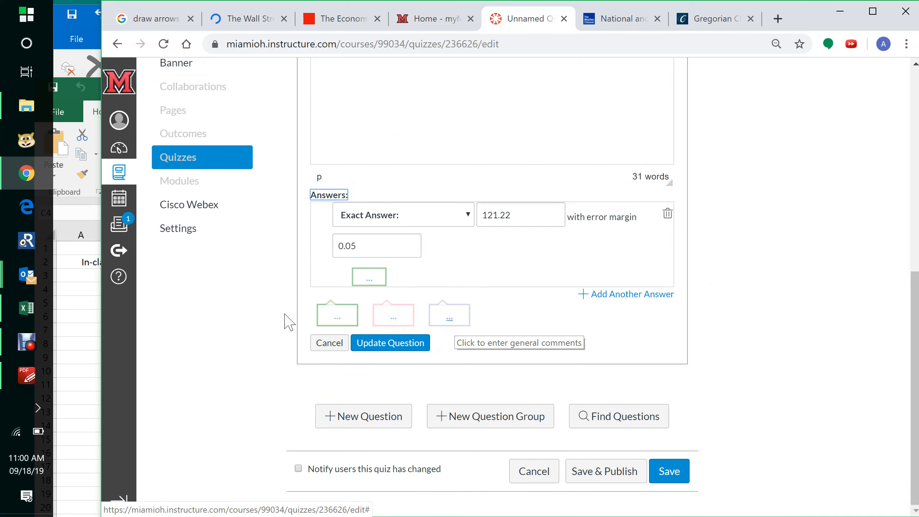
- Copy the two solution formula lines from the workbook and paste them into the general answer comments
click(26, 308)
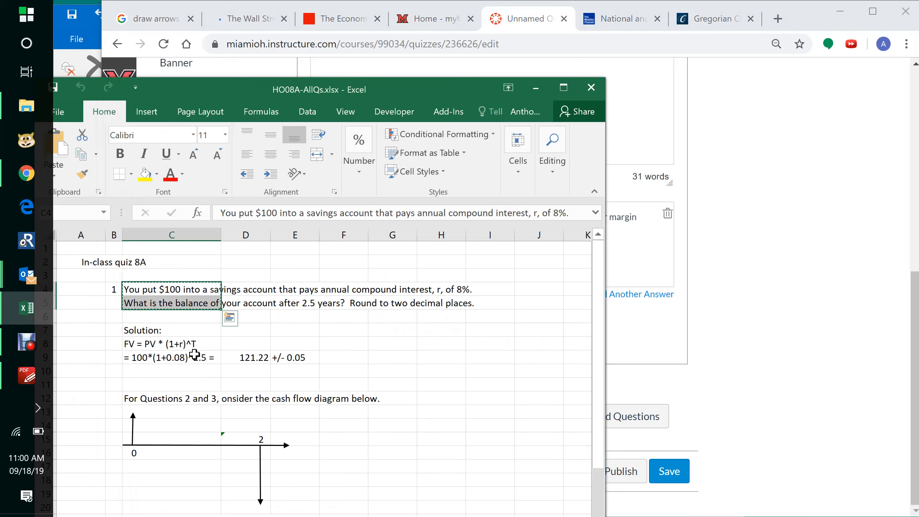
drag(165, 344, 278, 351)
key(ctrl+c)
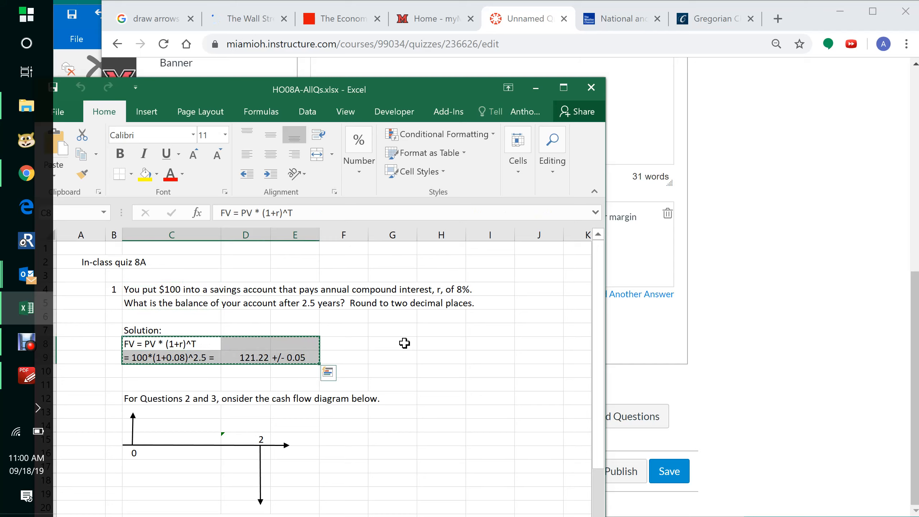
click(849, 335)
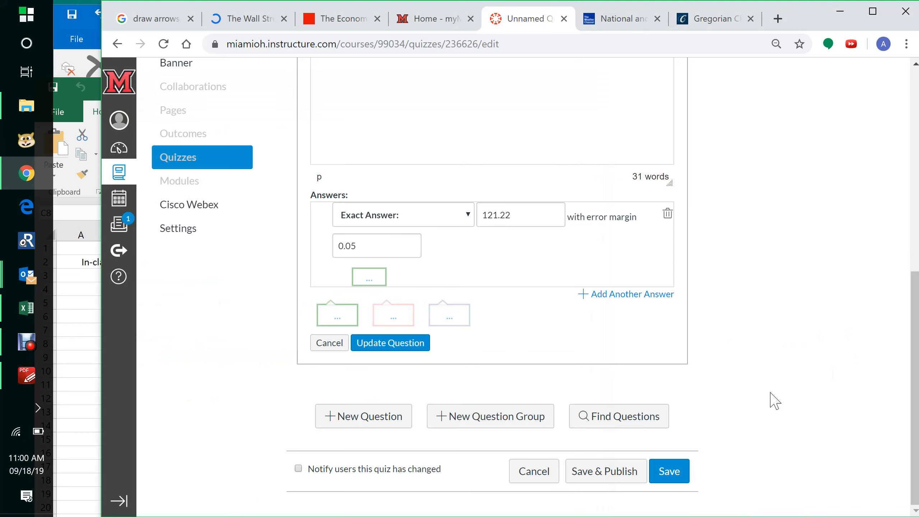
click(450, 318)
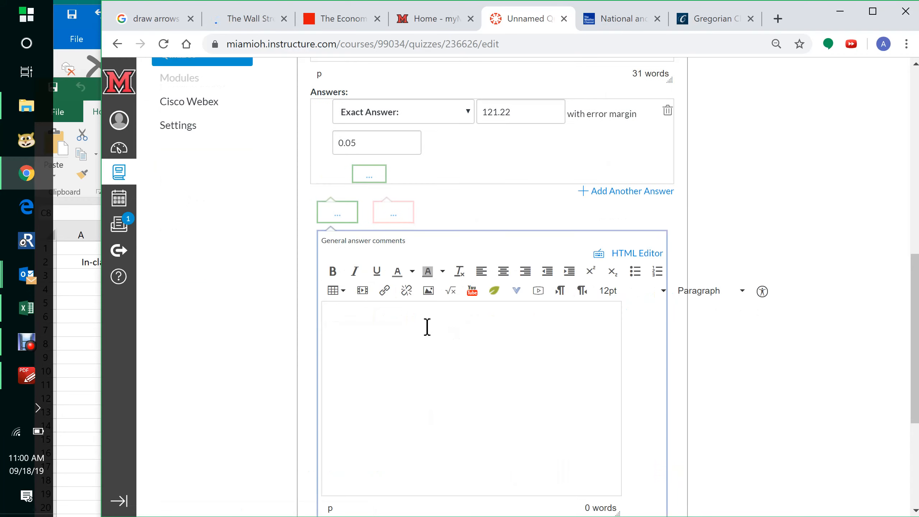
key(ctrl+v)
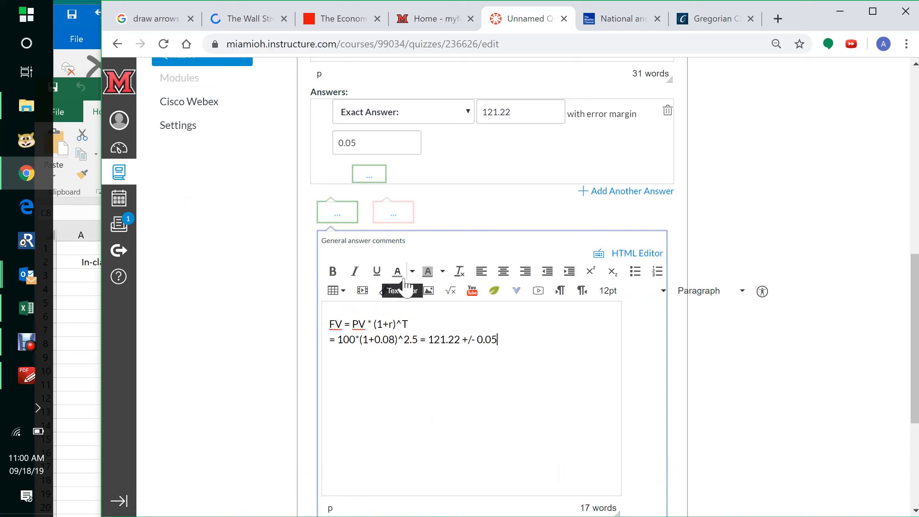
- Update the question and save the quiz
drag(915, 306, 917, 451)
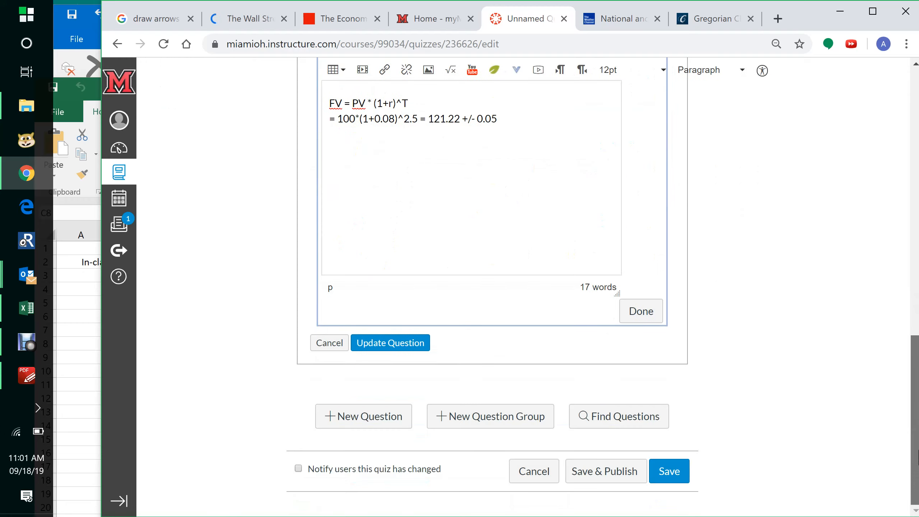
click(385, 350)
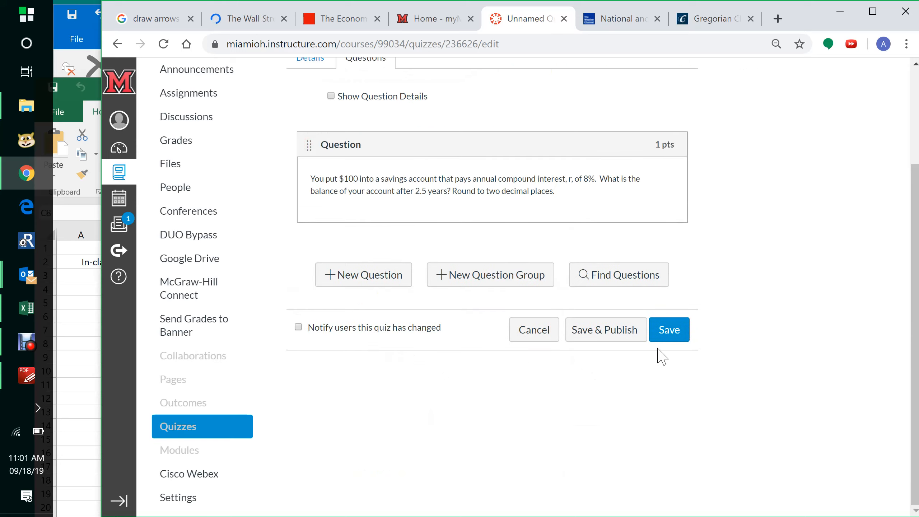
click(670, 342)
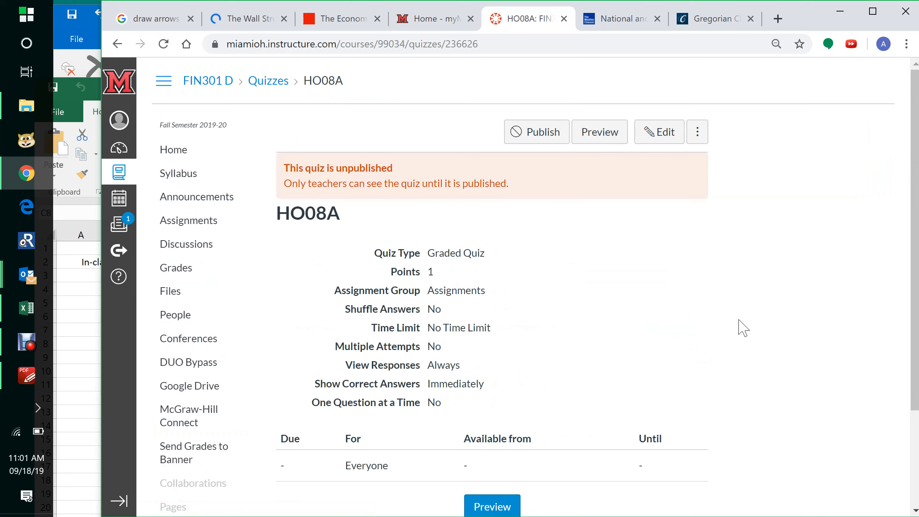
- Reopen the quiz for editing and add a new question on the Questions tab
click(658, 127)
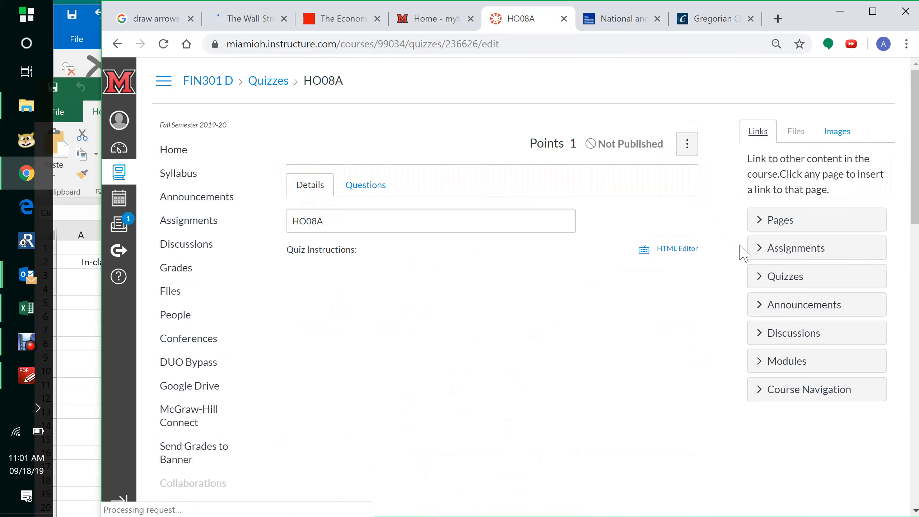
click(378, 190)
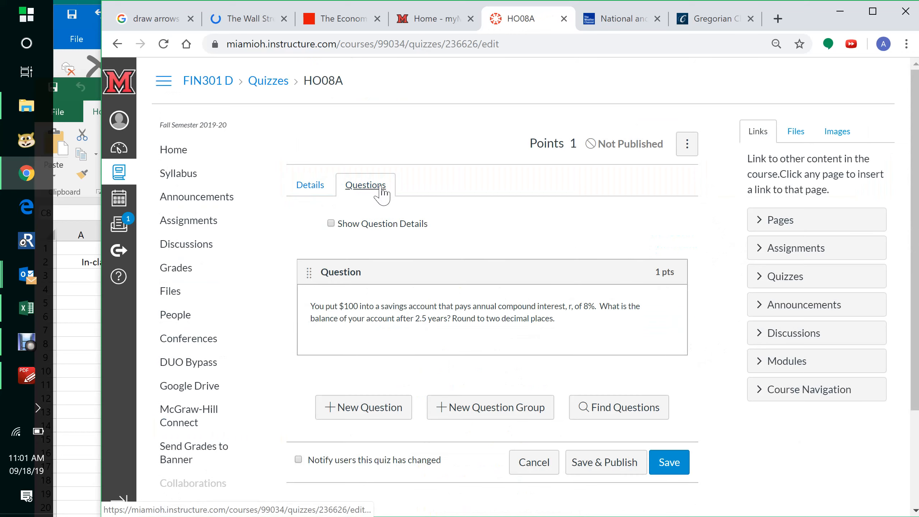
click(312, 195)
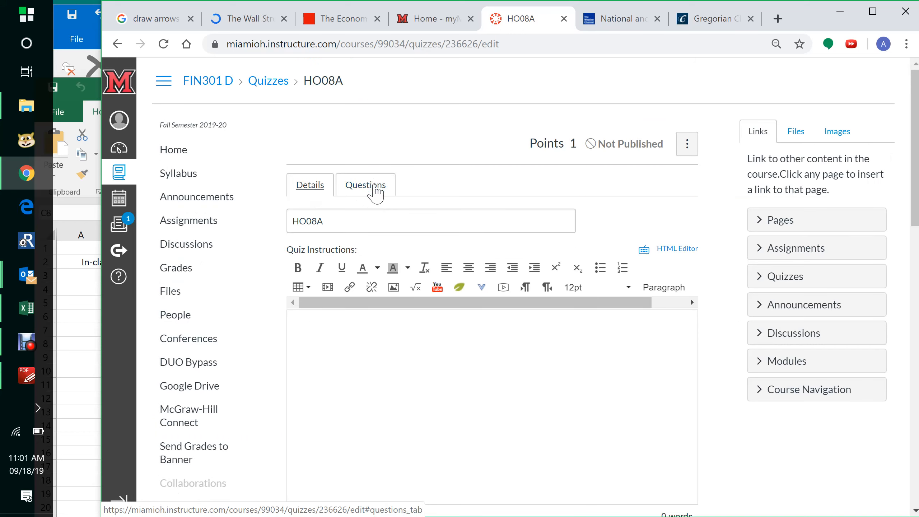
click(376, 189)
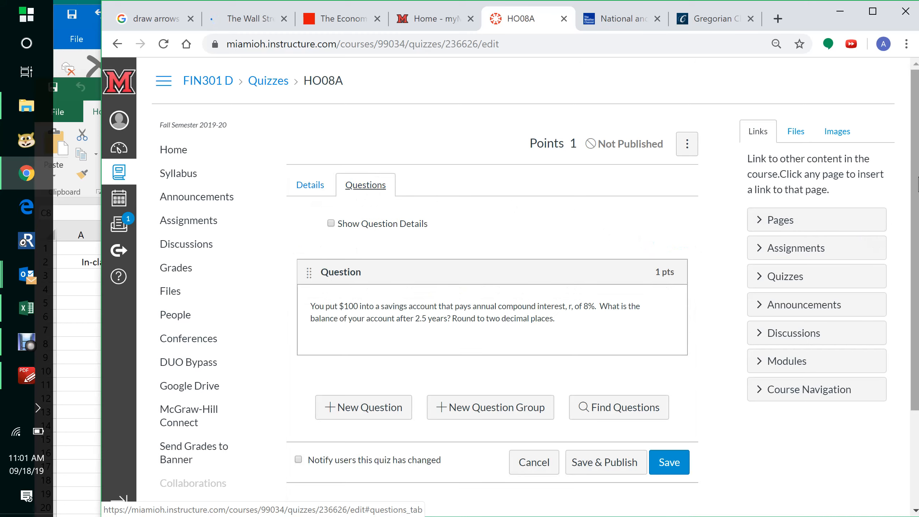
scroll(916, 186, down, 3)
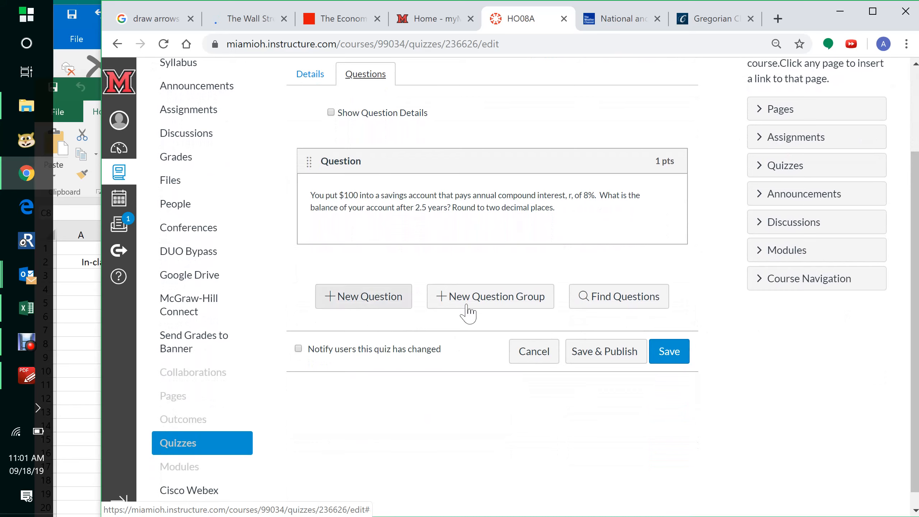
click(375, 302)
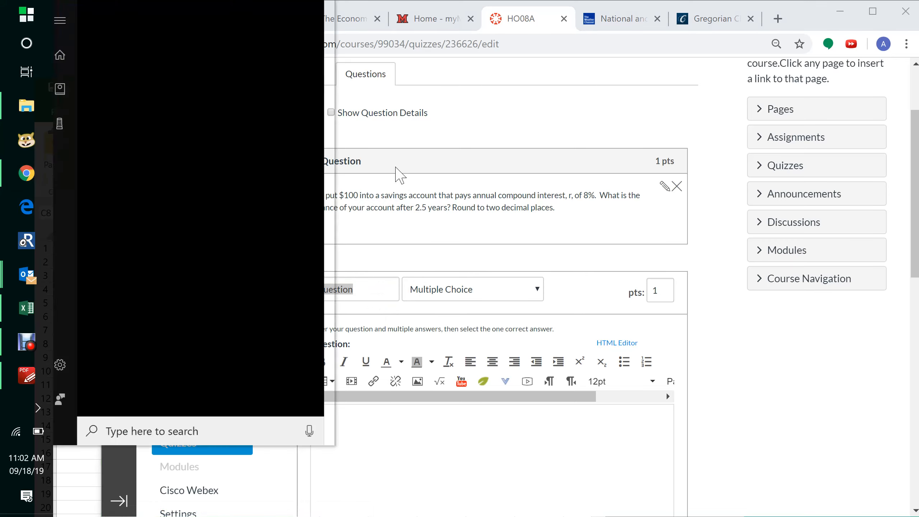
- Rename the new question as Question 2
right_click(398, 176)
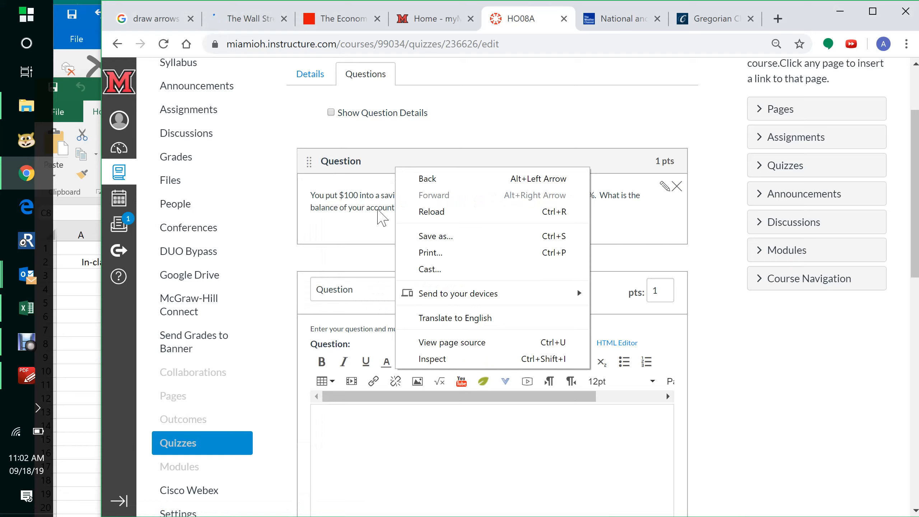
click(382, 288)
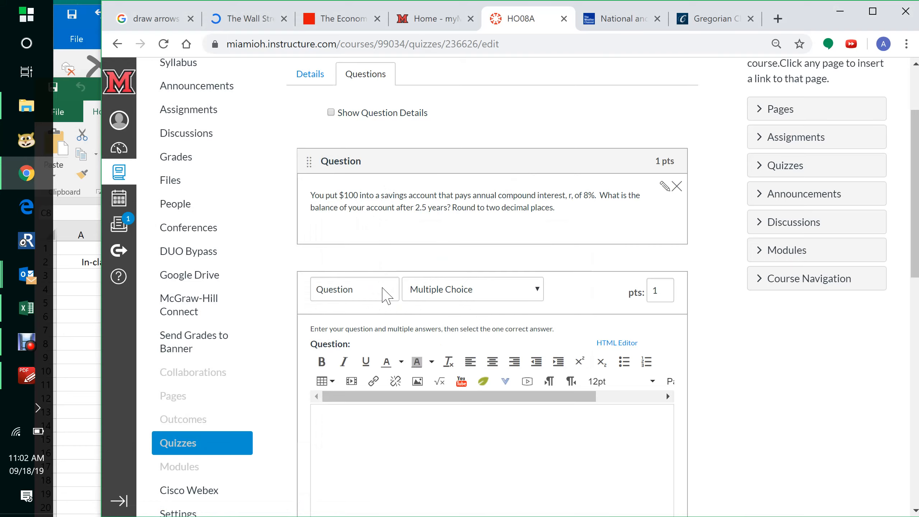
click(381, 289)
text(2)
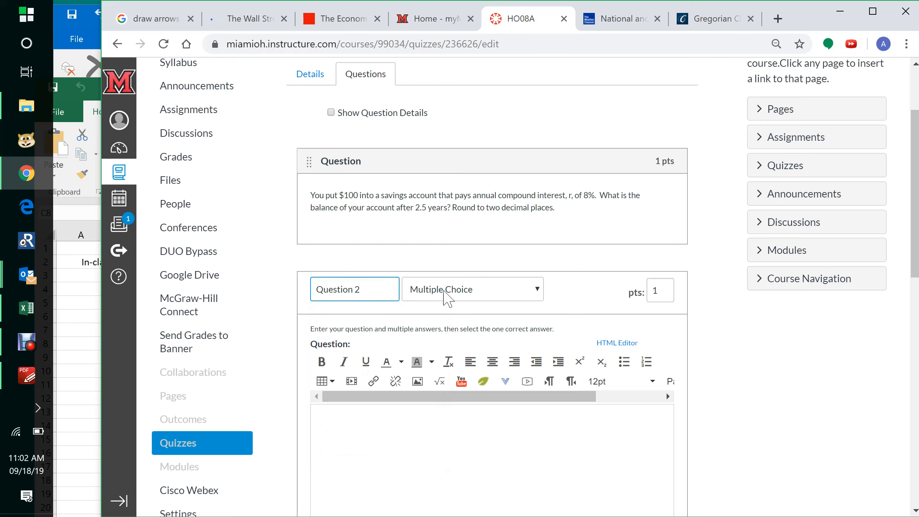
click(739, 344)
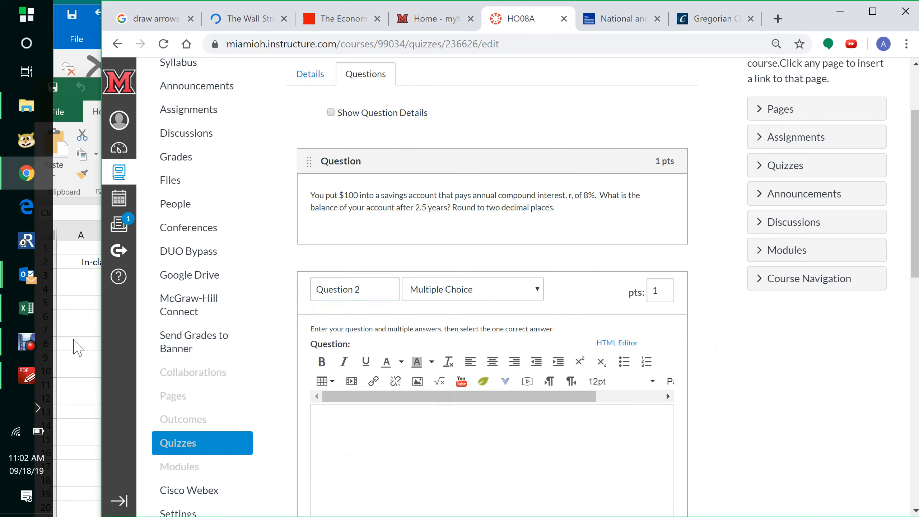
- Correct the typo in the workbook's Questions 2 and 3 intro cell so it reads "consider the cash flow diagram below."
key(alt+Tab)
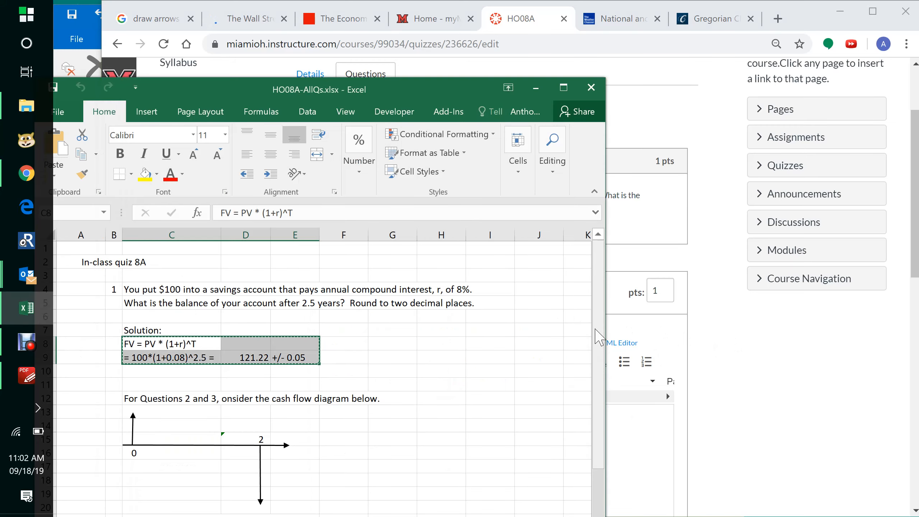
drag(599, 315, 599, 466)
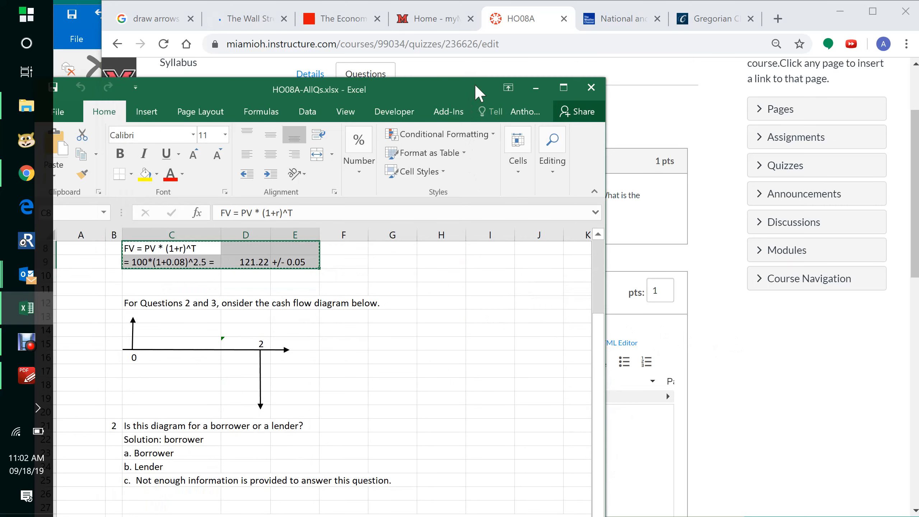
drag(476, 86, 478, 10)
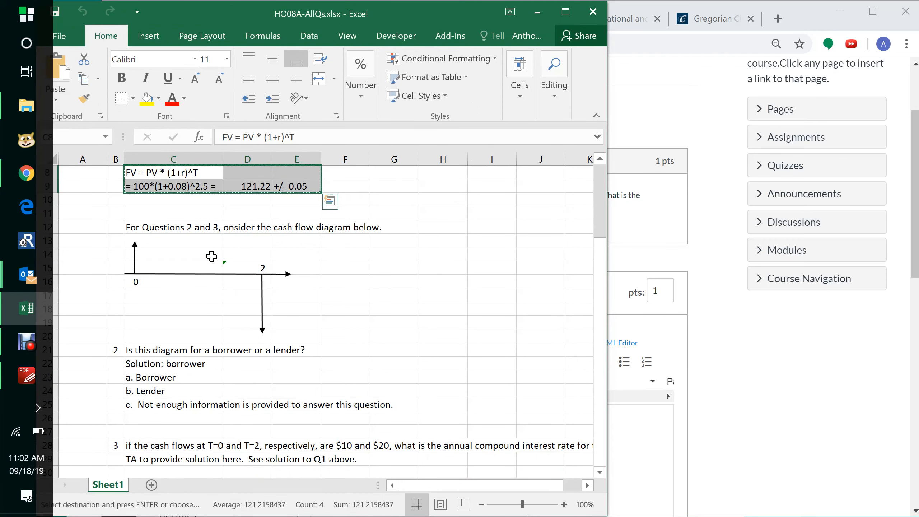
click(139, 231)
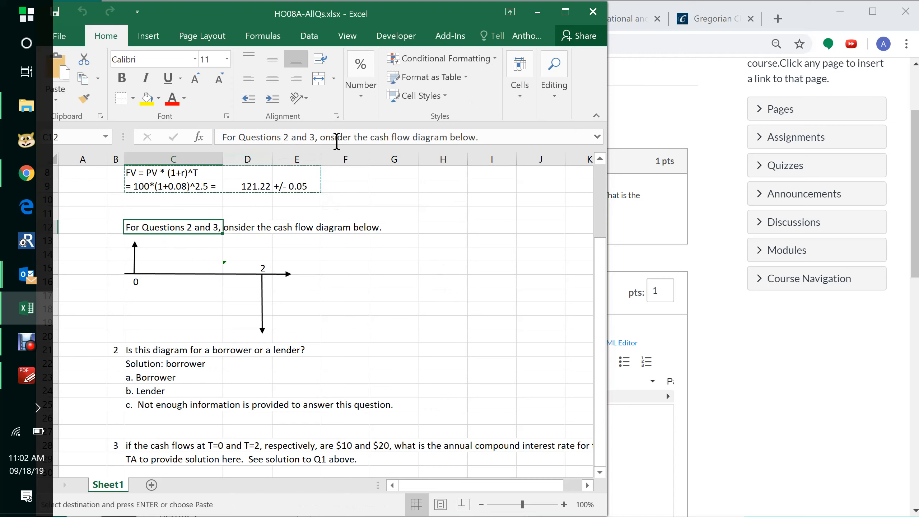
click(324, 137)
text(c)
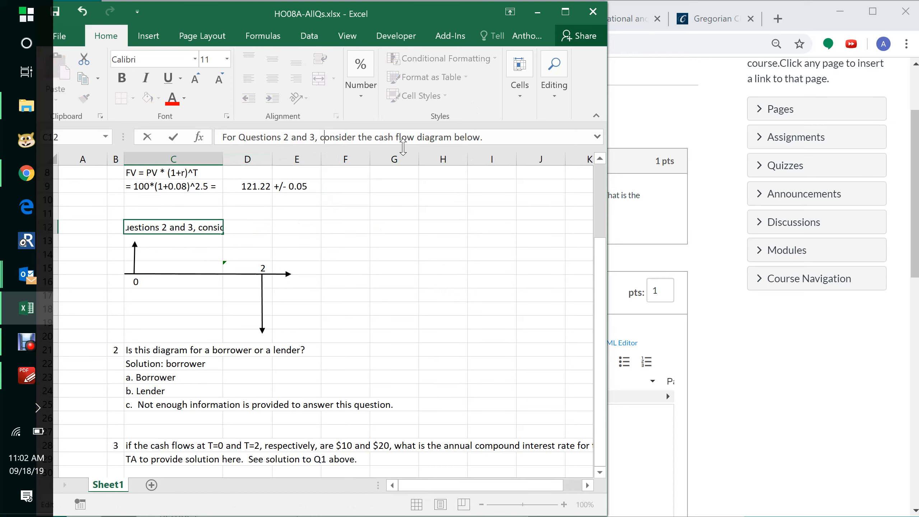
key(Return)
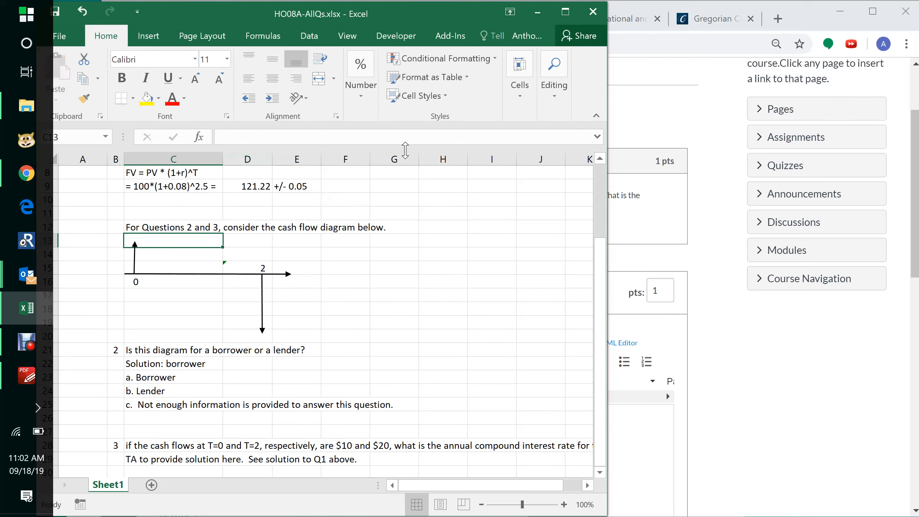
- Capture a screen clip of the intro sentence and the cash flow diagram
click(476, 199)
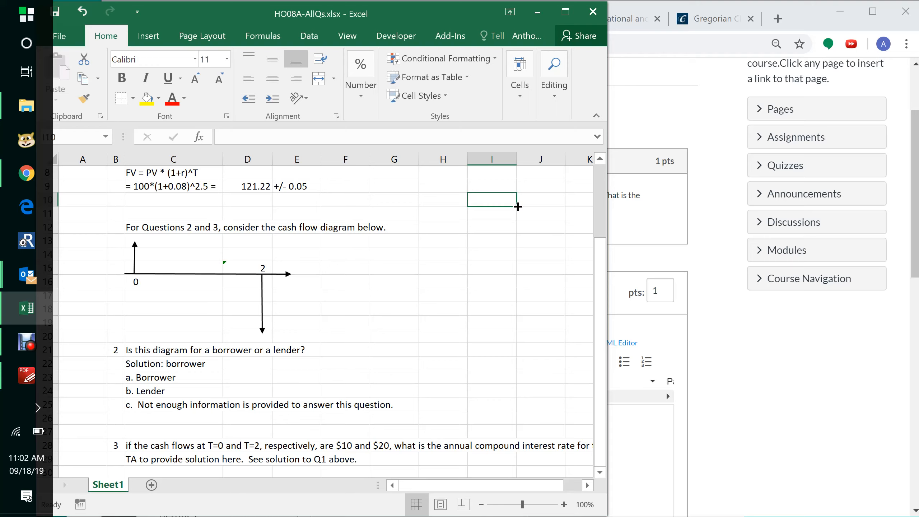
click(495, 235)
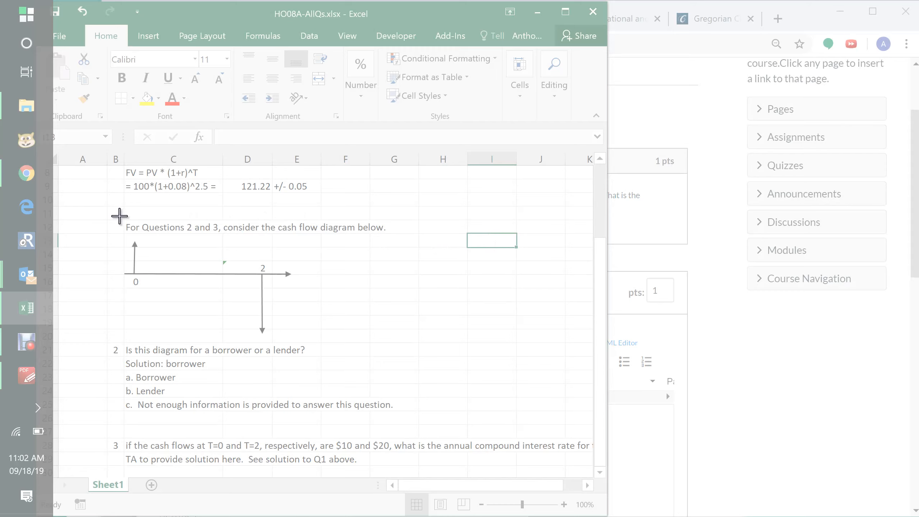
drag(117, 215, 389, 338)
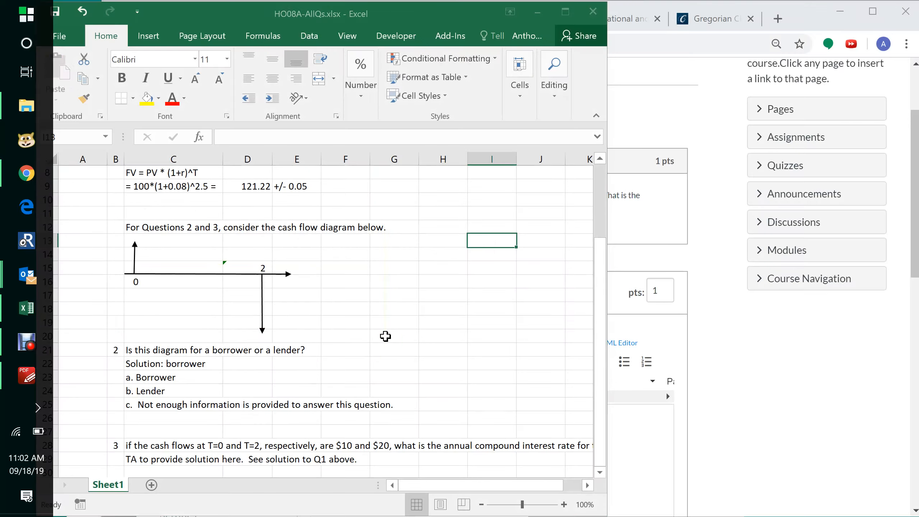
- Open Paint and paste the captured diagram clip into a new image
click(24, 18)
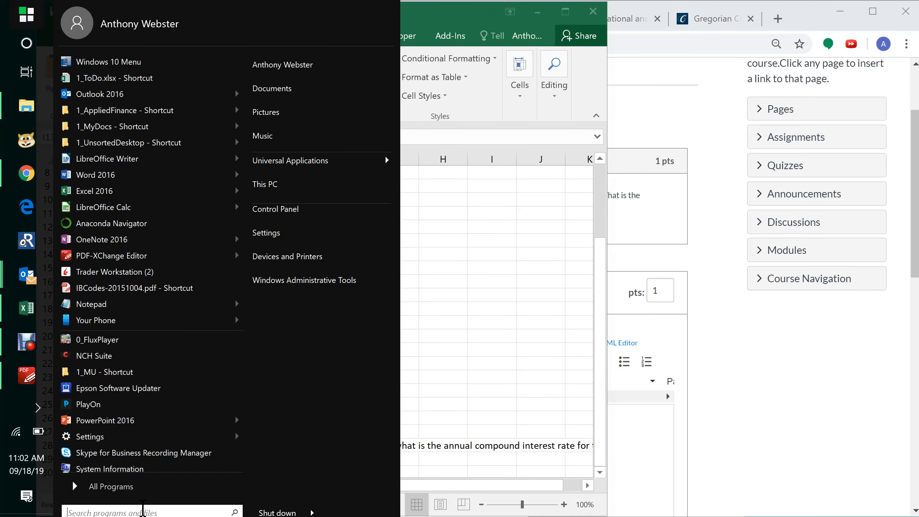
text(pain)
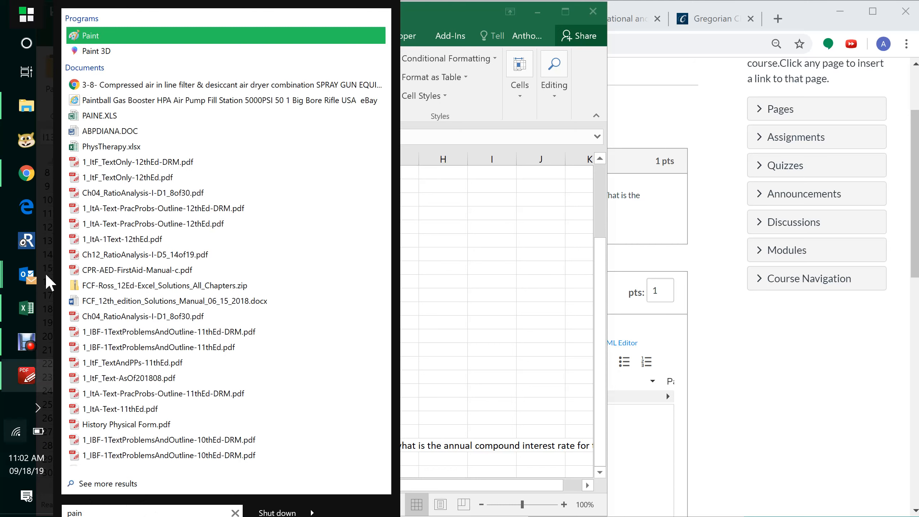
click(93, 39)
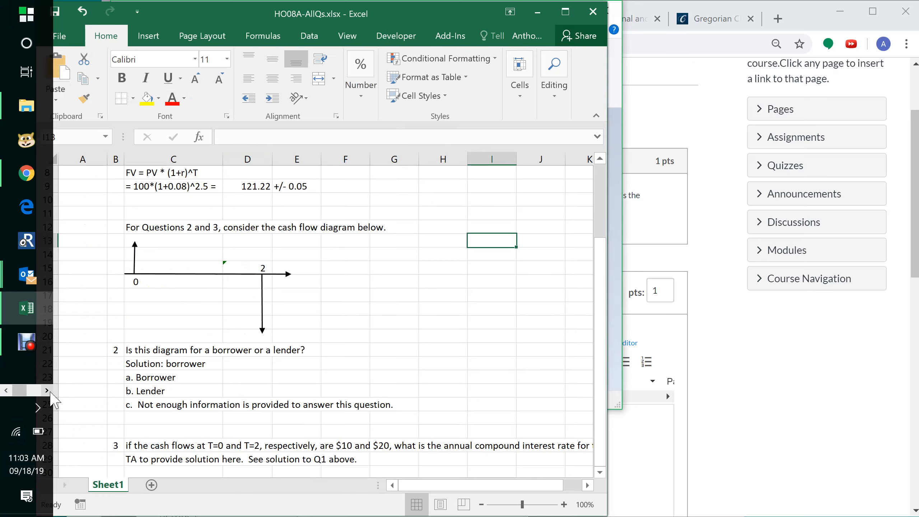
click(35, 136)
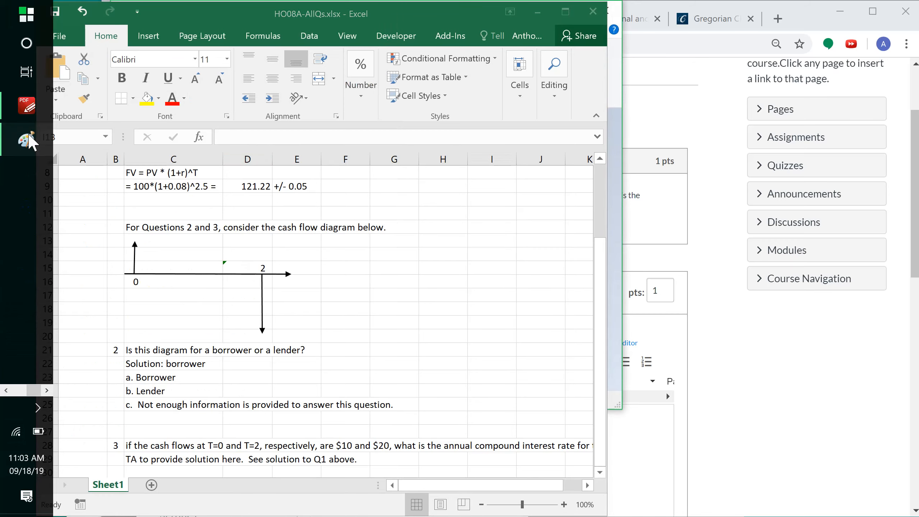
key(ctrl+v)
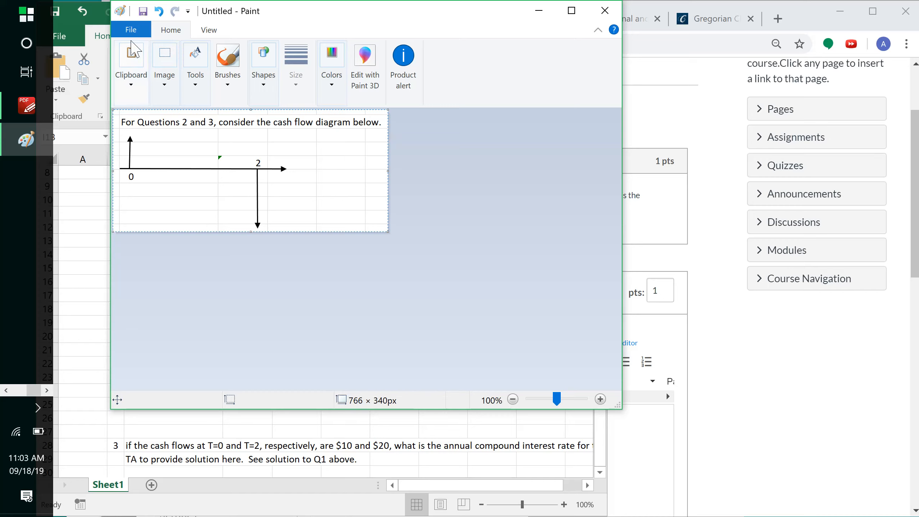
- Save the Paint image as HO08A-Q1.png in the InClassQuizzes folder
click(136, 65)
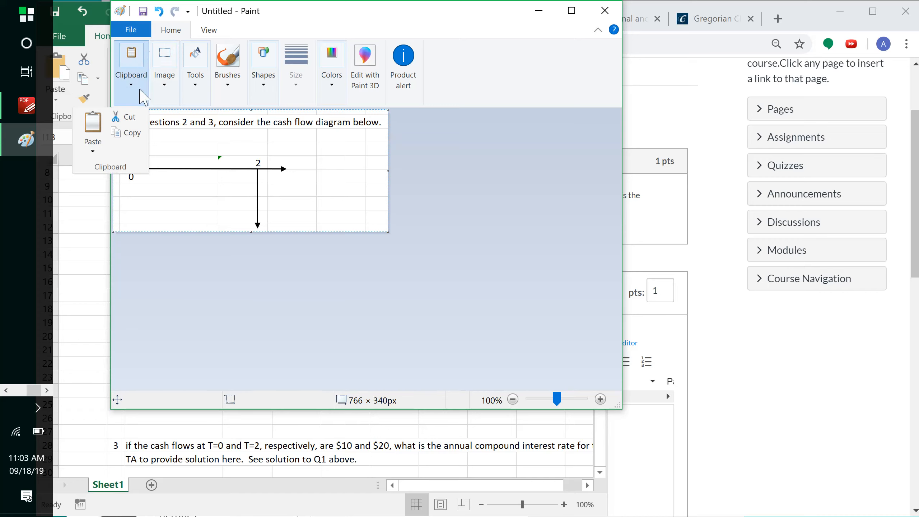
click(293, 13)
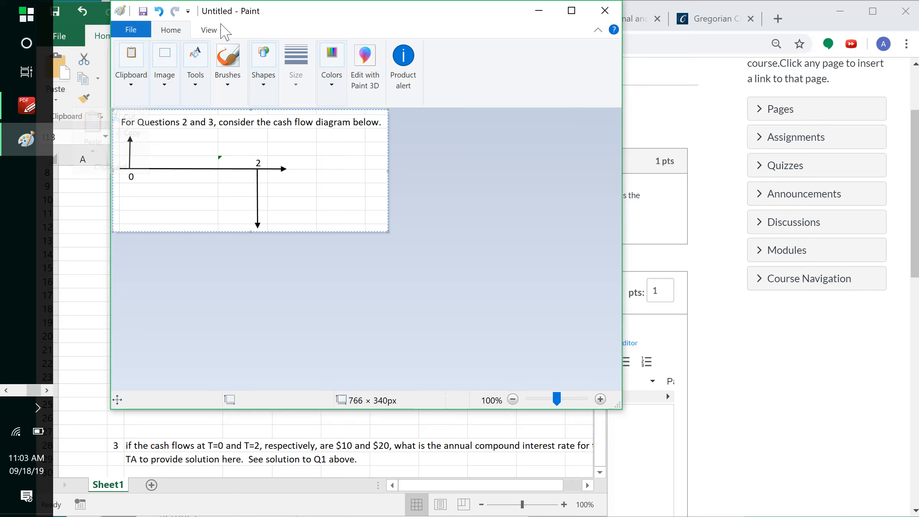
click(143, 12)
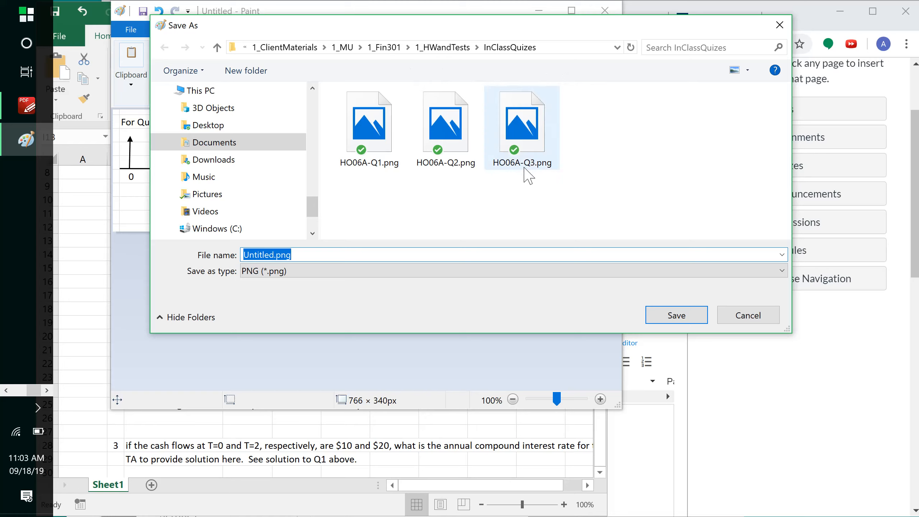
click(527, 170)
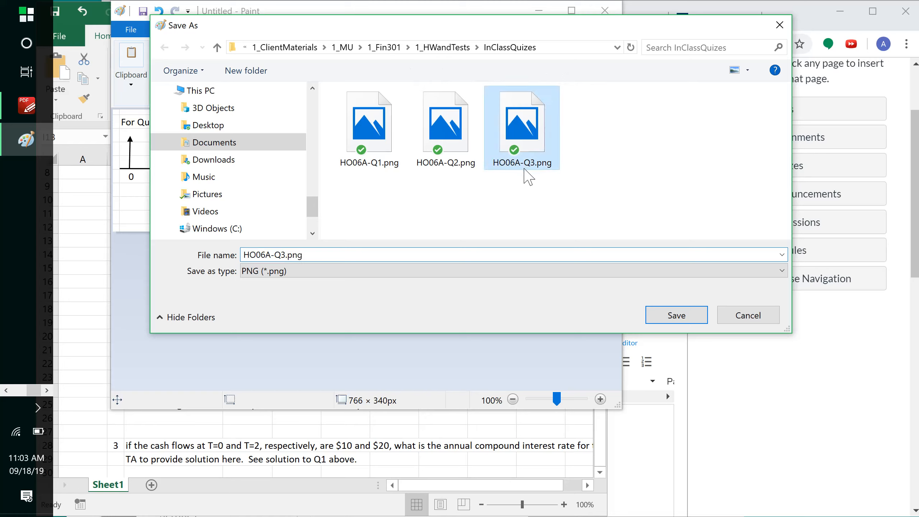
click(265, 253)
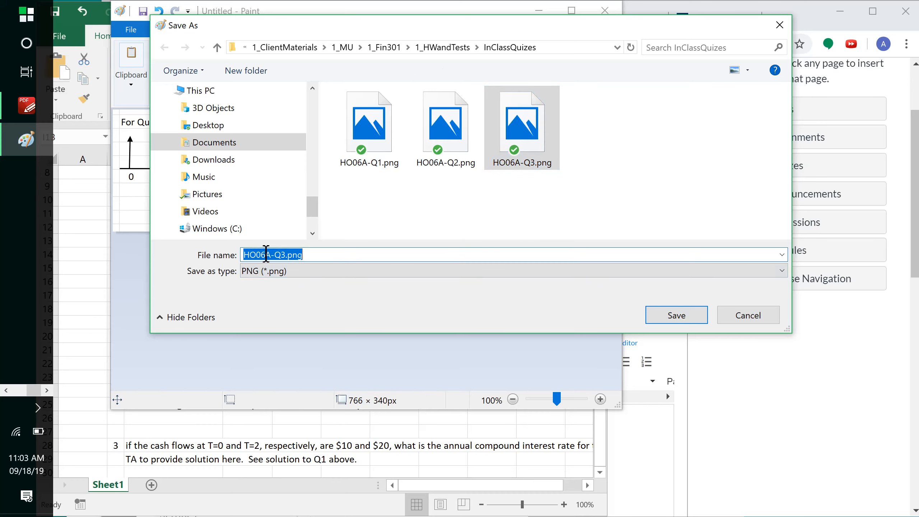
click(266, 254)
key(BackSpace)
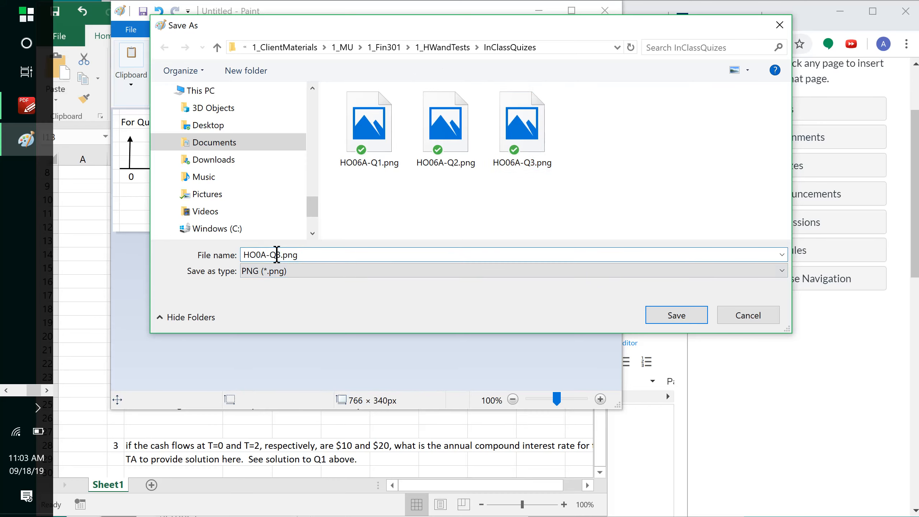
text(8)
click(677, 317)
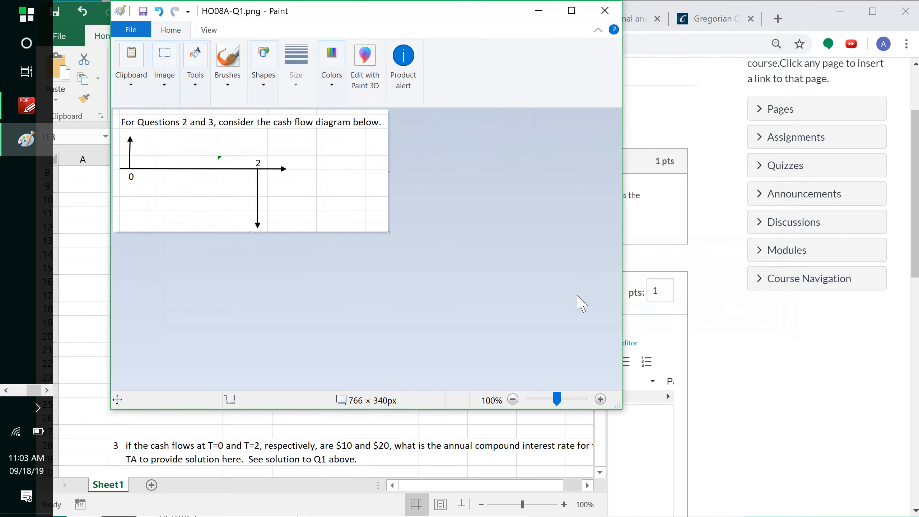
- Back in the quiz editor, change Question 2's type to Text (no question)
click(814, 367)
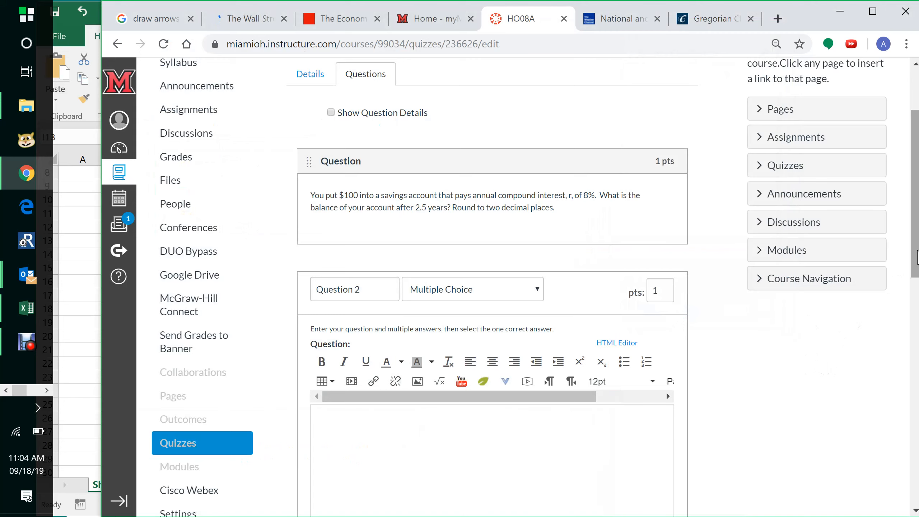
drag(917, 257, 917, 316)
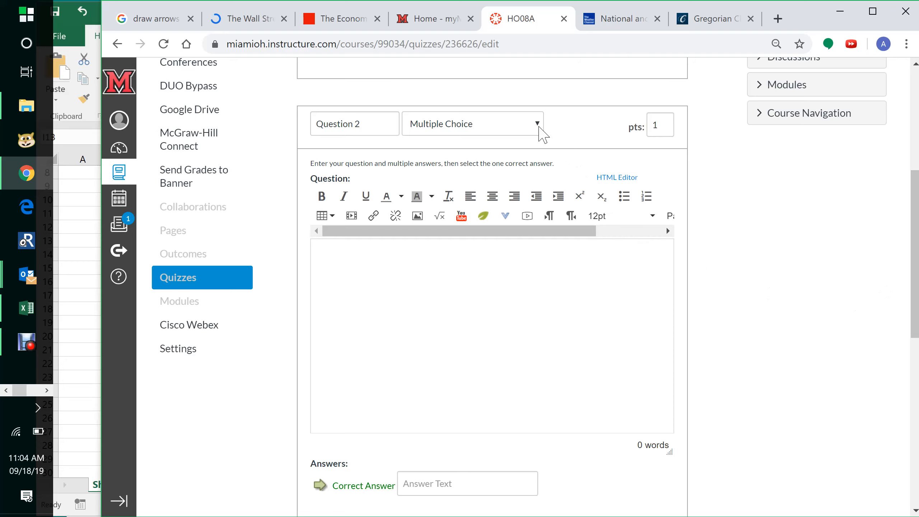
click(538, 124)
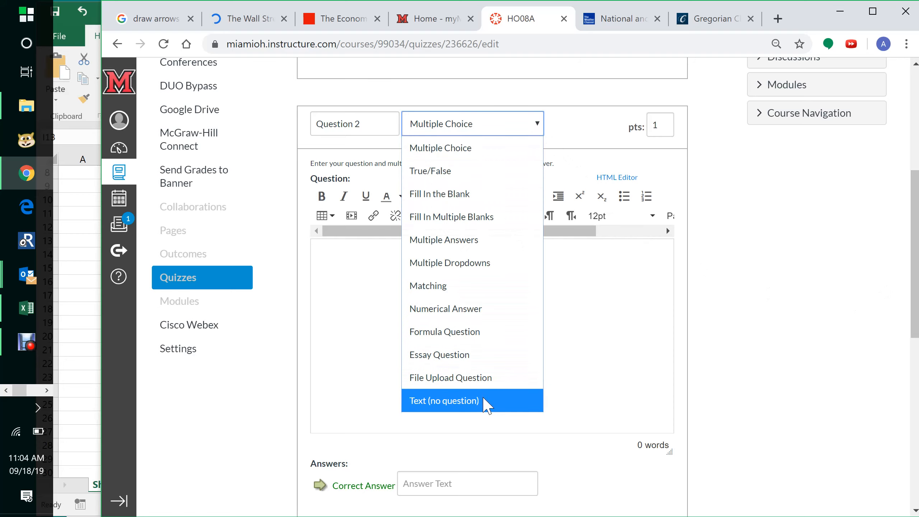
click(486, 404)
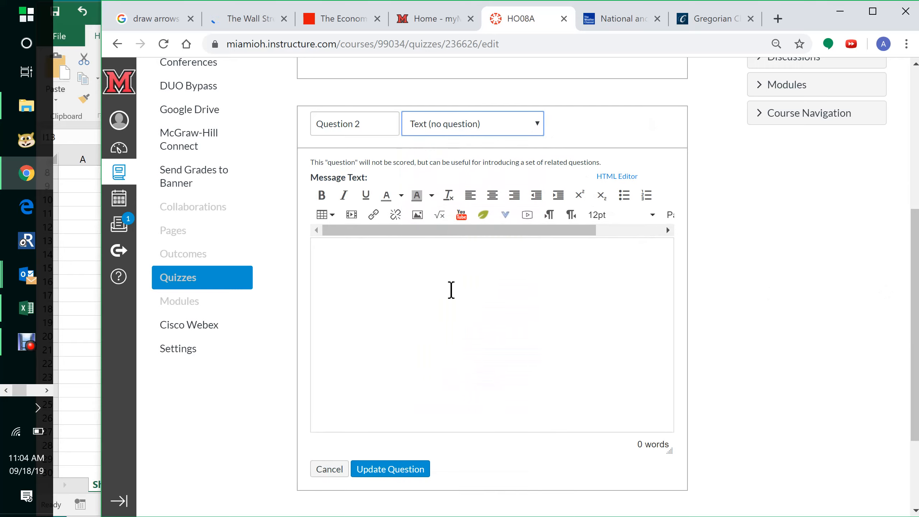
- Start embedding an image in Question 2's message text and browse the Canvas course files to the HWandQuiz folder
click(450, 289)
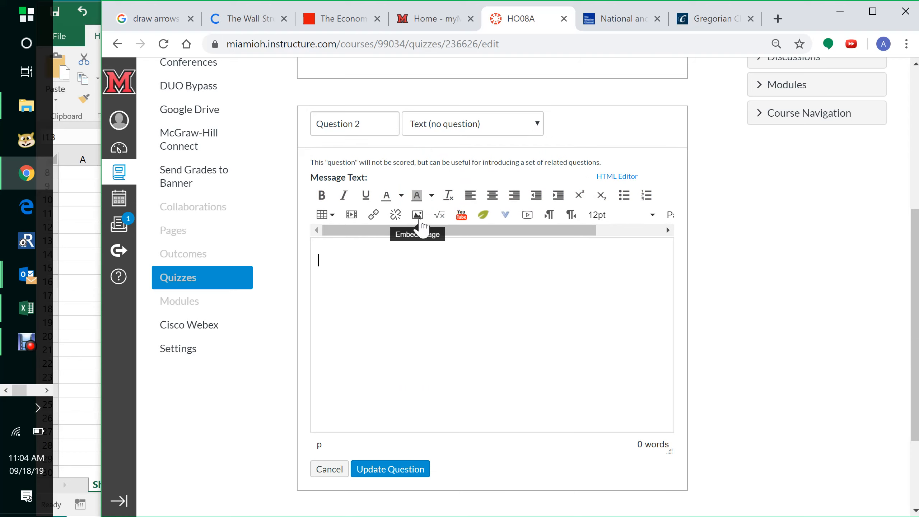
click(419, 221)
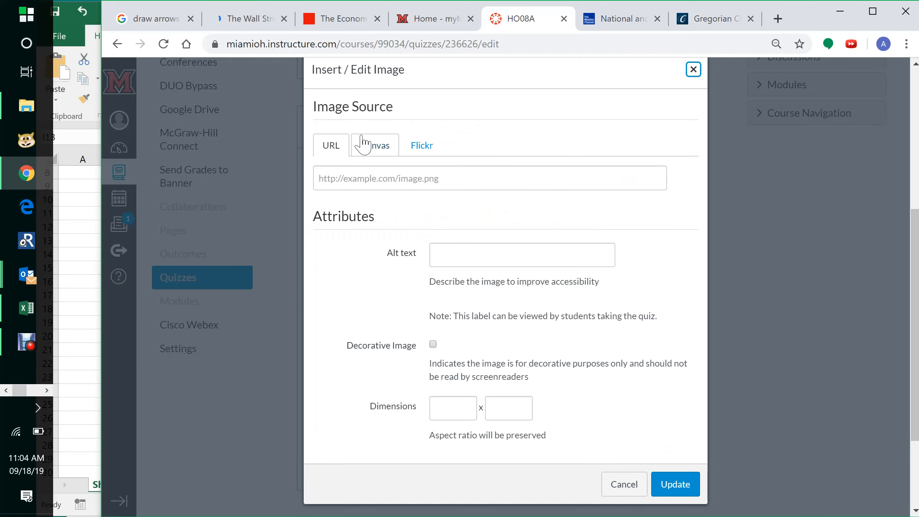
click(384, 158)
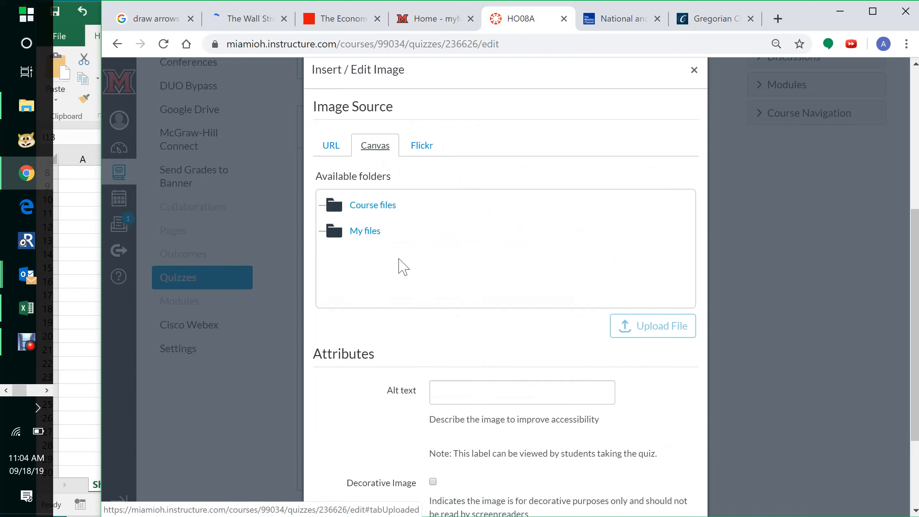
click(342, 213)
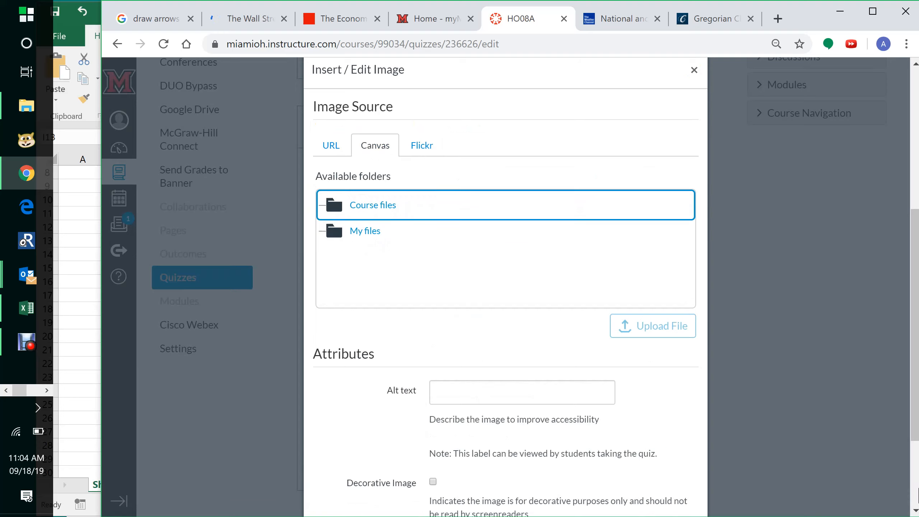
right_click(340, 206)
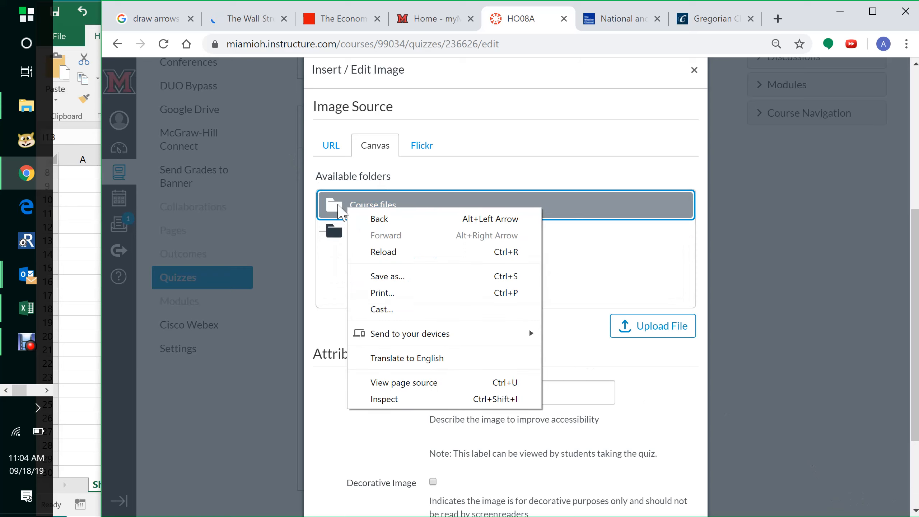
click(336, 210)
click(336, 210)
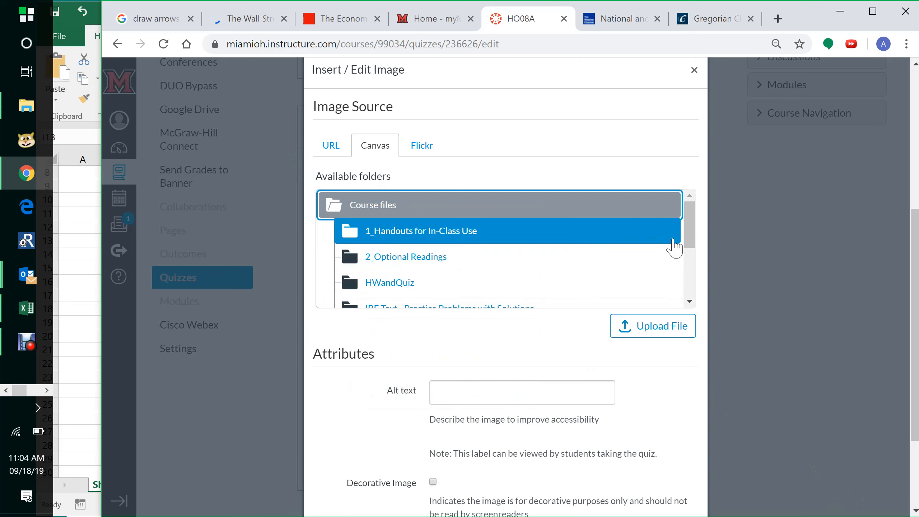
drag(688, 238, 699, 257)
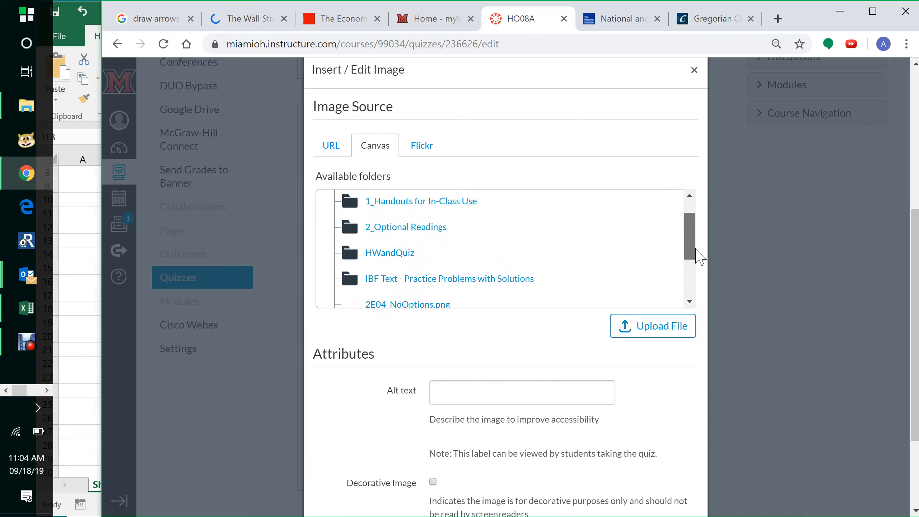
click(405, 255)
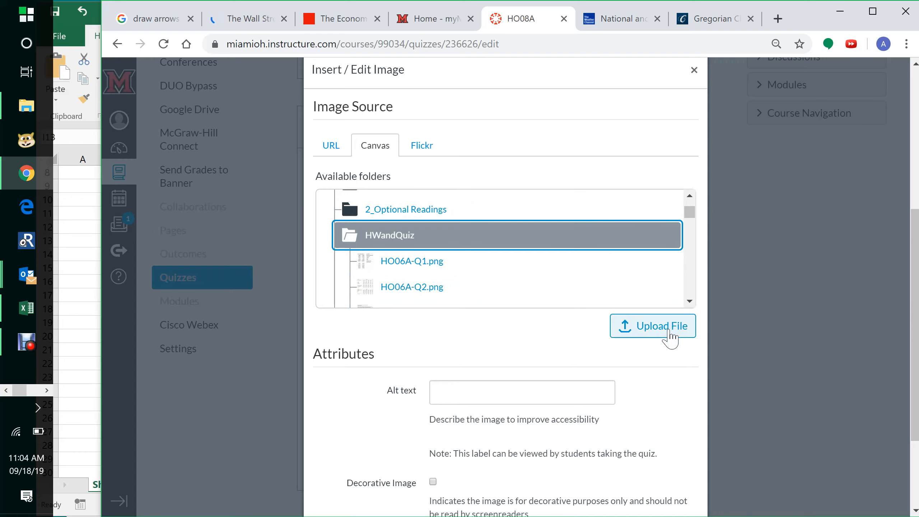
- Upload HO08A-Q1.png from the InClassQuizes folder into HWandQuiz and insert it into the message text
click(670, 339)
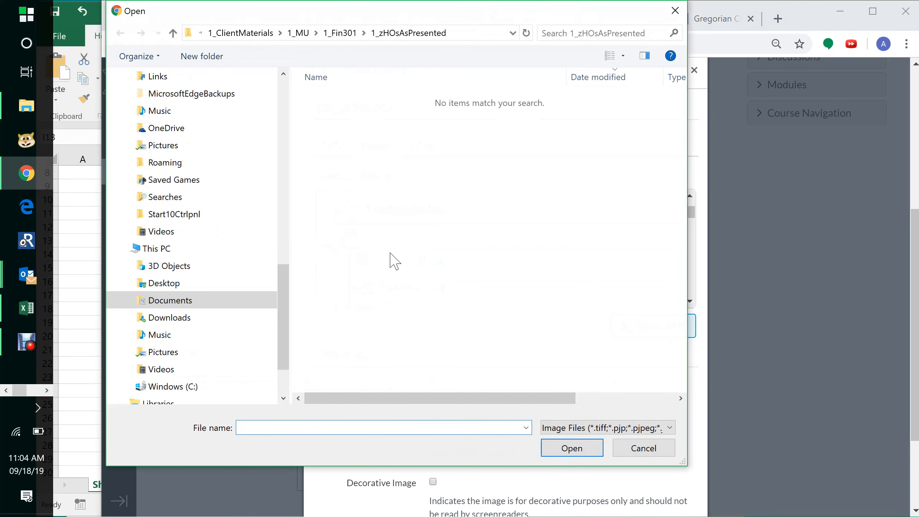
click(338, 33)
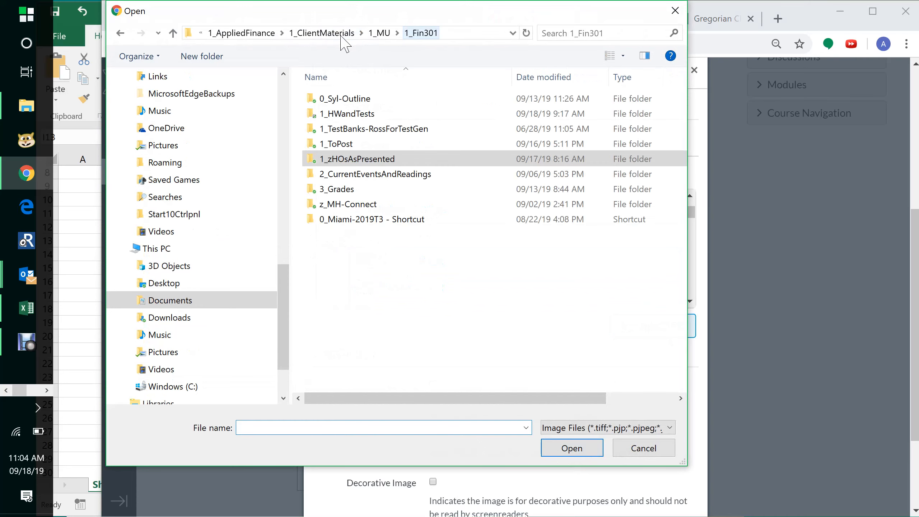
double_click(373, 119)
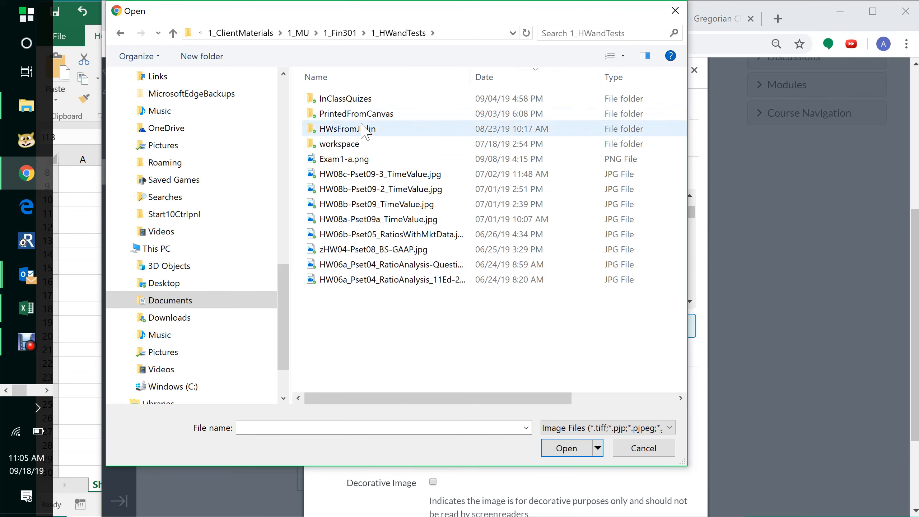
double_click(354, 98)
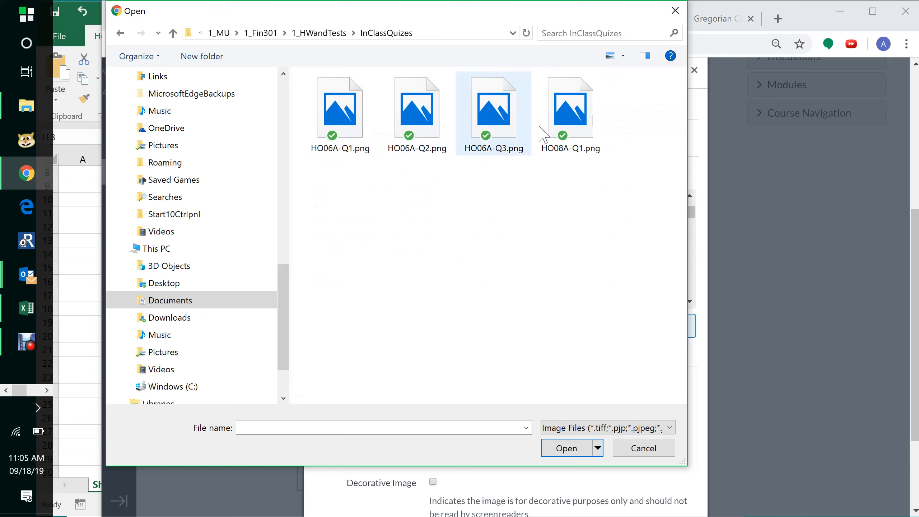
click(589, 135)
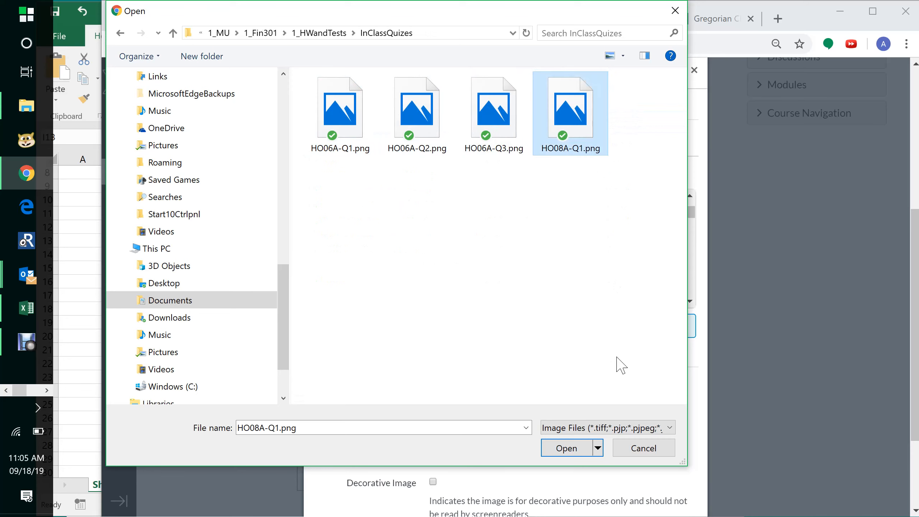
click(583, 452)
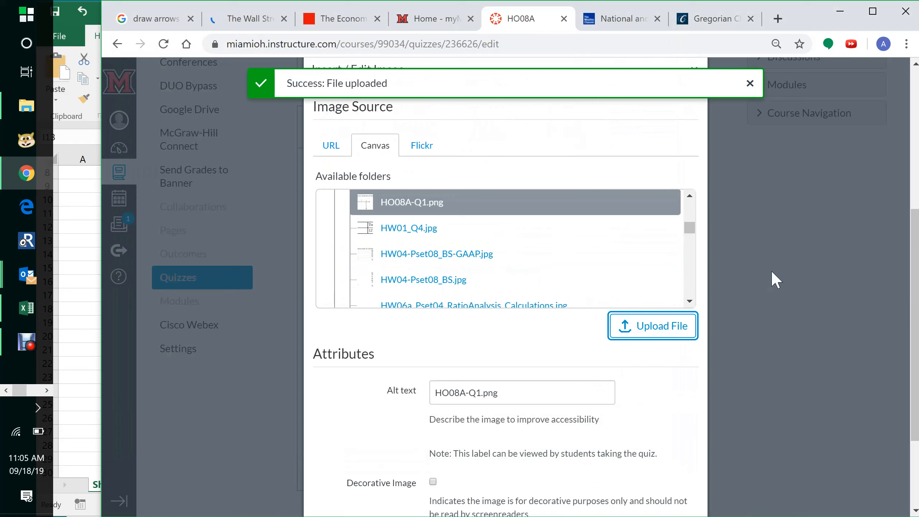
drag(914, 254, 915, 318)
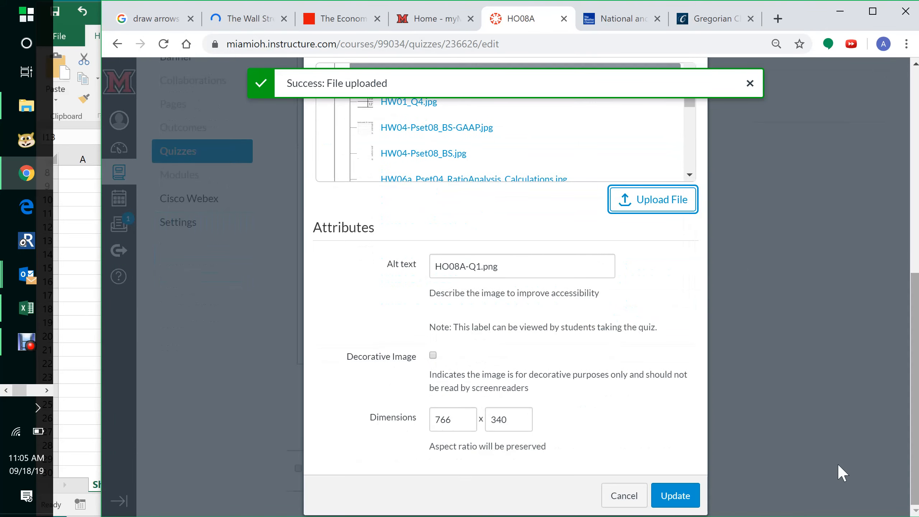
click(677, 500)
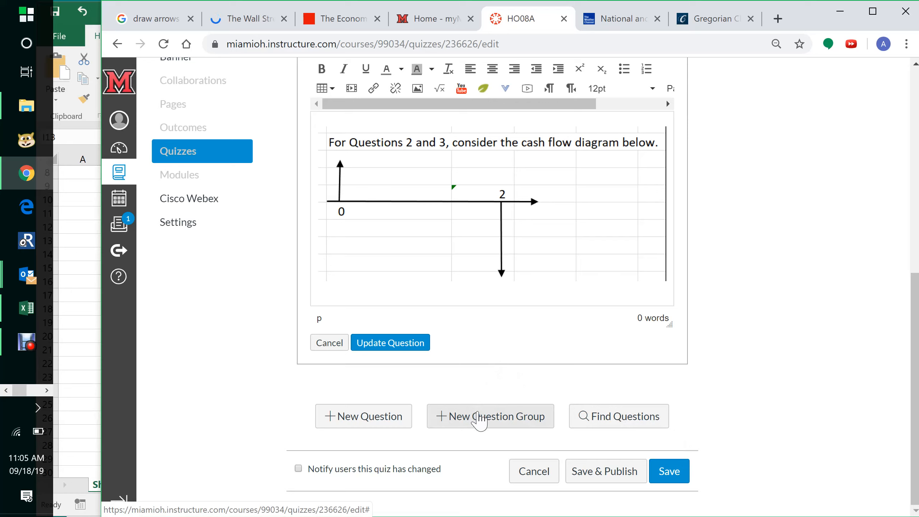
- Add a new multiple-choice question and name it Question 2
click(380, 419)
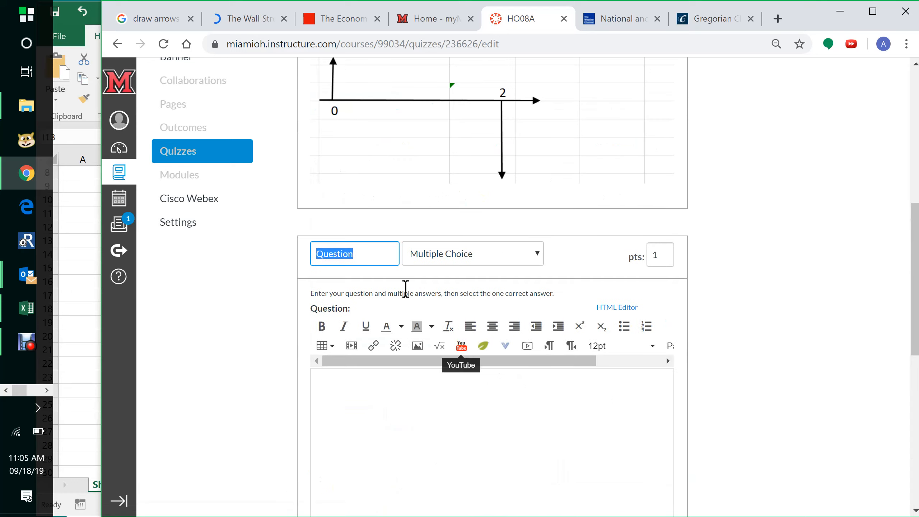
click(383, 258)
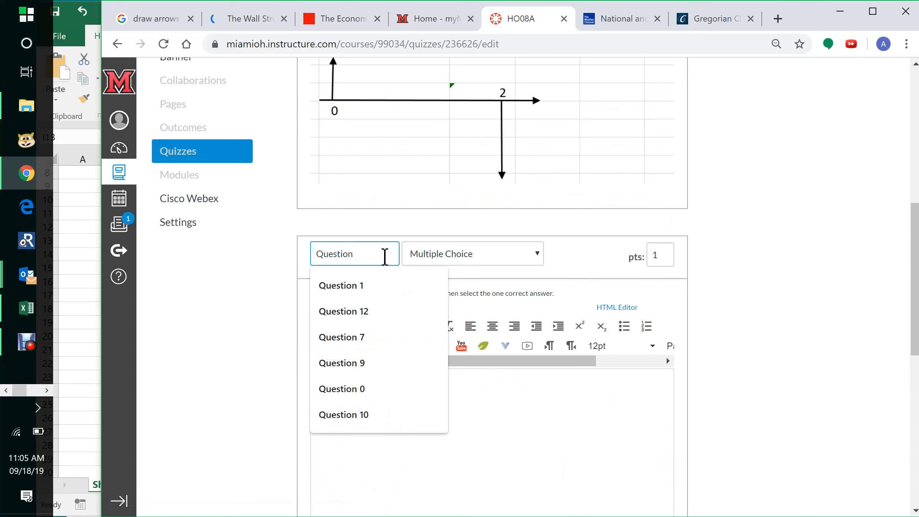
text(2)
- Switch to Excel and copy question 2's text, solution and answer choices from the workbook
key(alt+Tab)
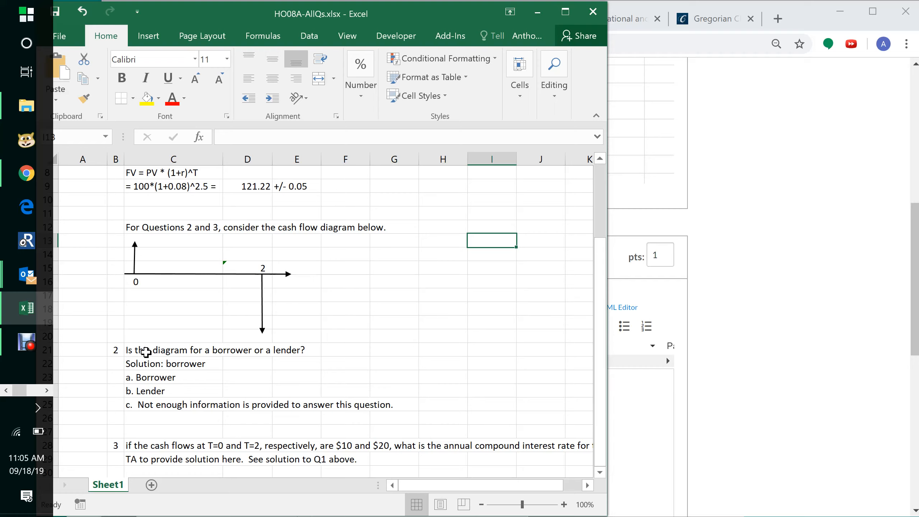
click(146, 352)
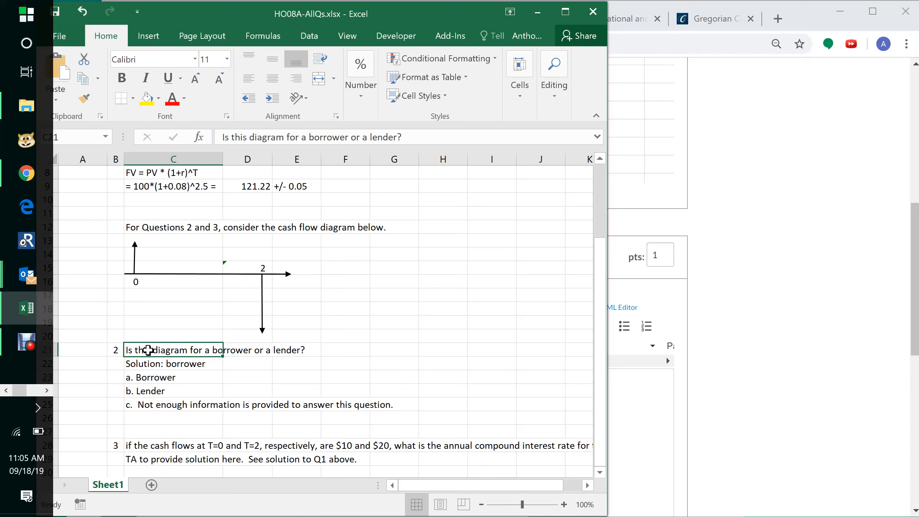
drag(147, 354, 148, 401)
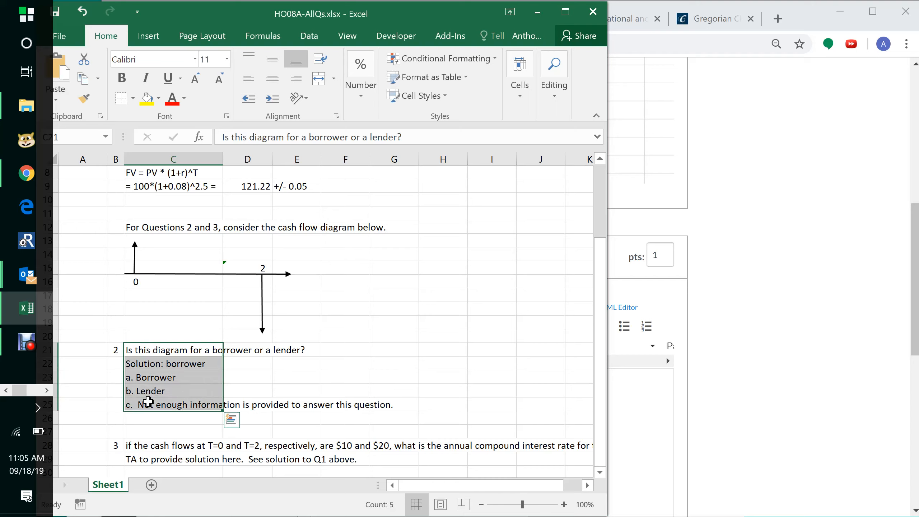
key(ctrl+c)
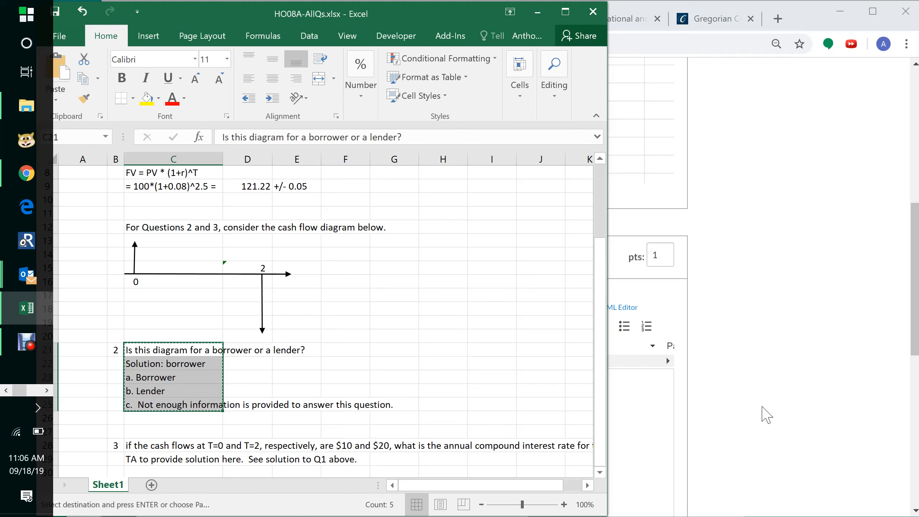
- Paste the copied text into the new question's body and delete the solution line
click(765, 403)
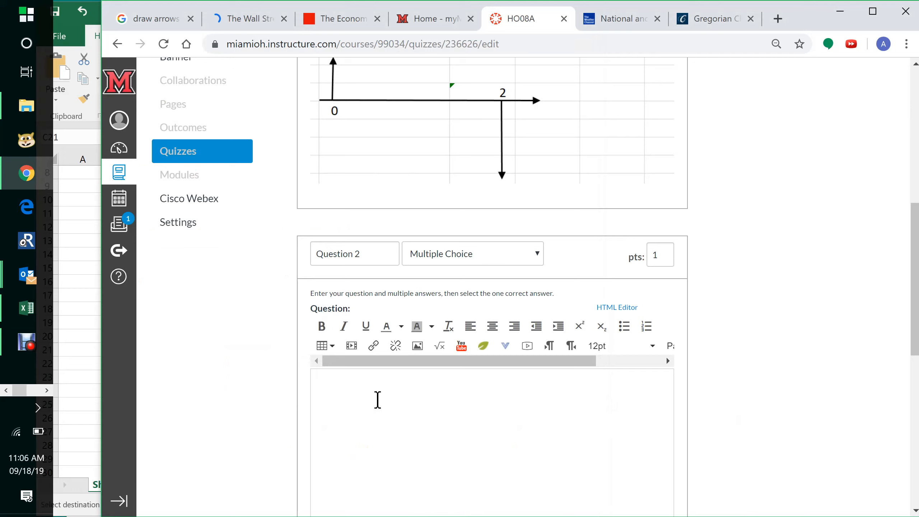
key(ctrl+v)
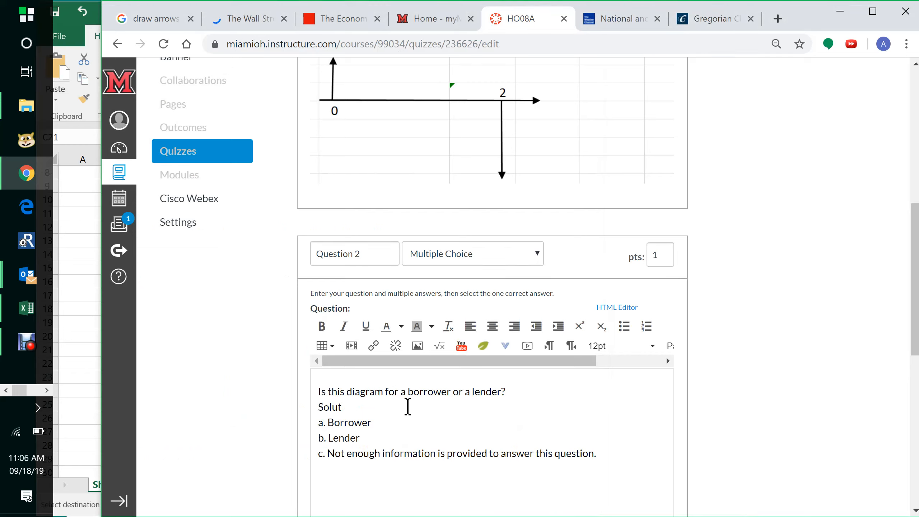
key(BackSpace)
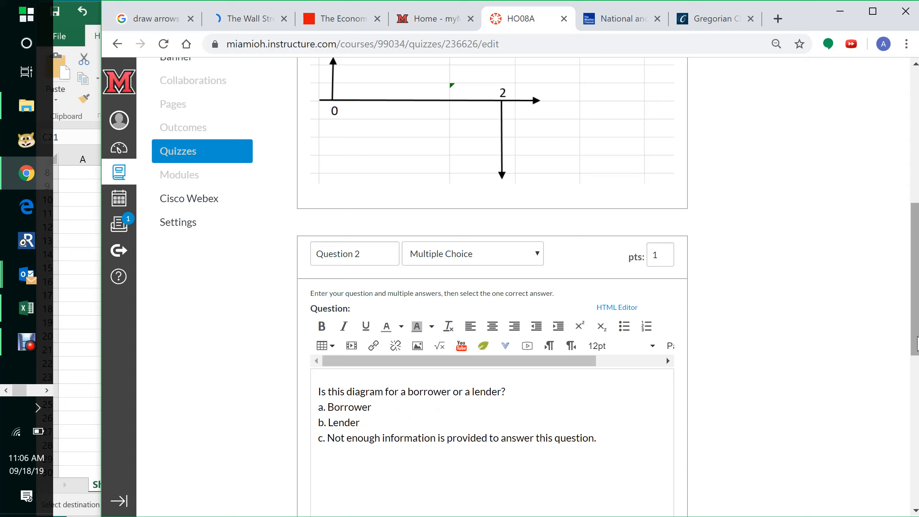
- Enter a. as the correct answer and b. as a possible answer
drag(917, 337, 917, 426)
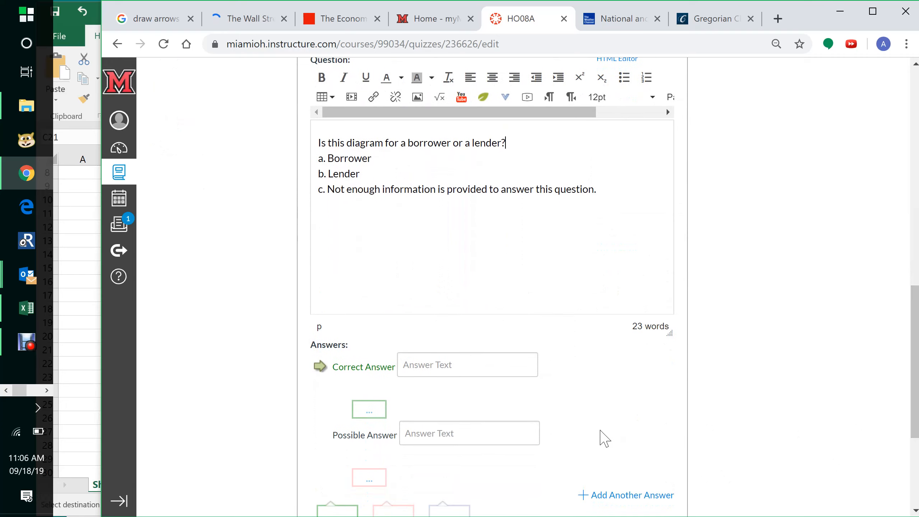
click(425, 365)
text(a.)
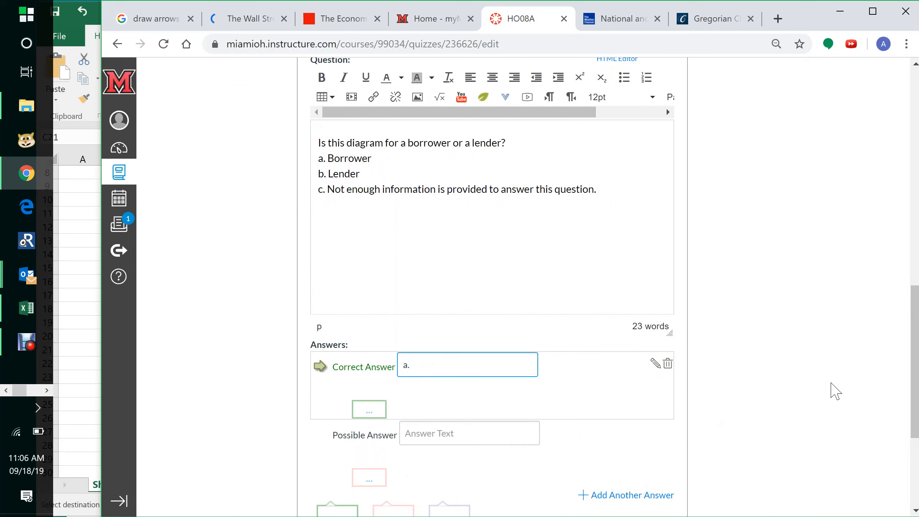
drag(918, 395, 918, 416)
scroll(918, 416, down, 2)
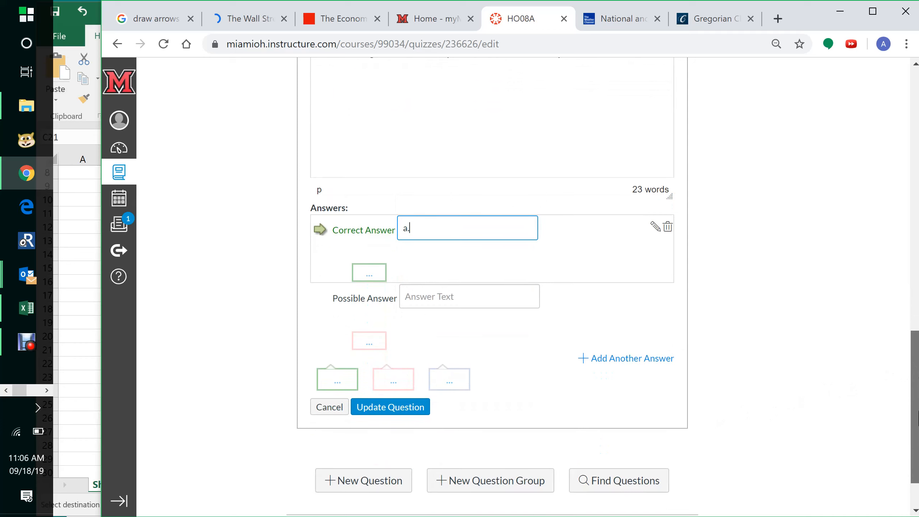
click(445, 298)
text(b.)
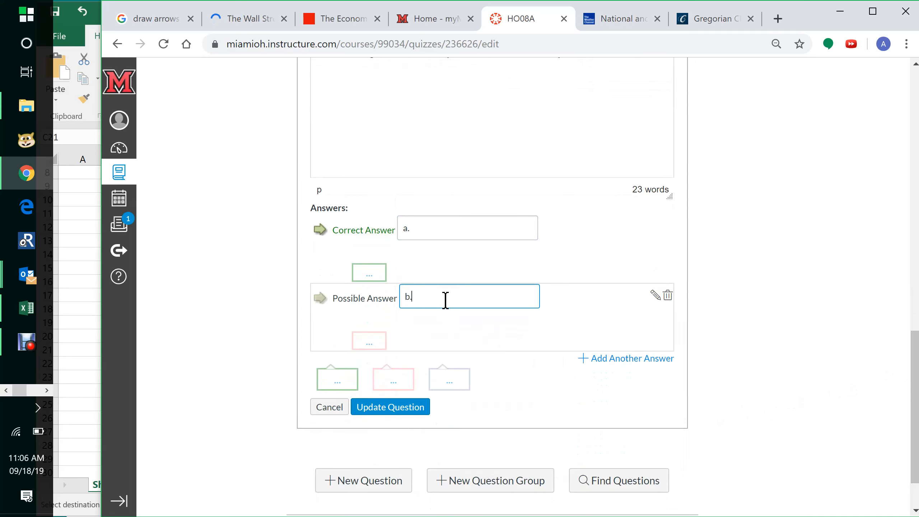
- Add possible answers c. and d., then update the question
click(639, 373)
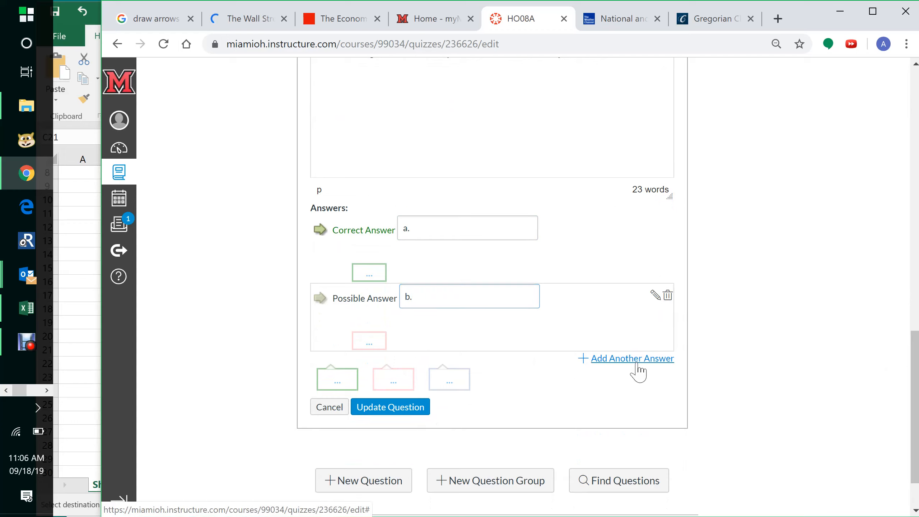
text(c.)
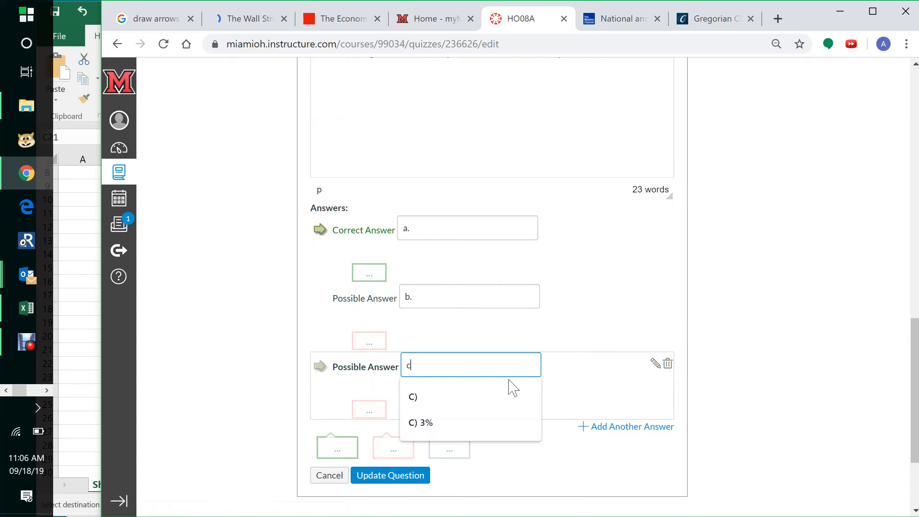
click(641, 428)
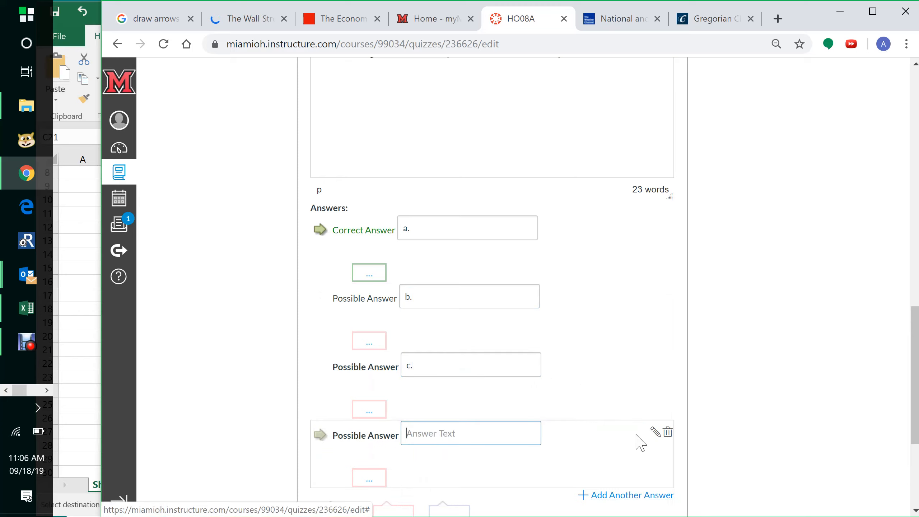
text(d.)
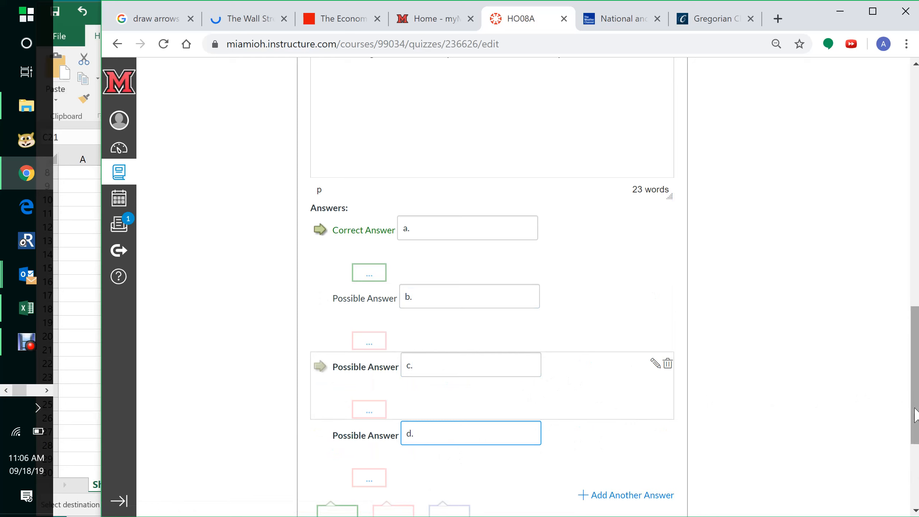
drag(918, 428, 918, 483)
text(.)
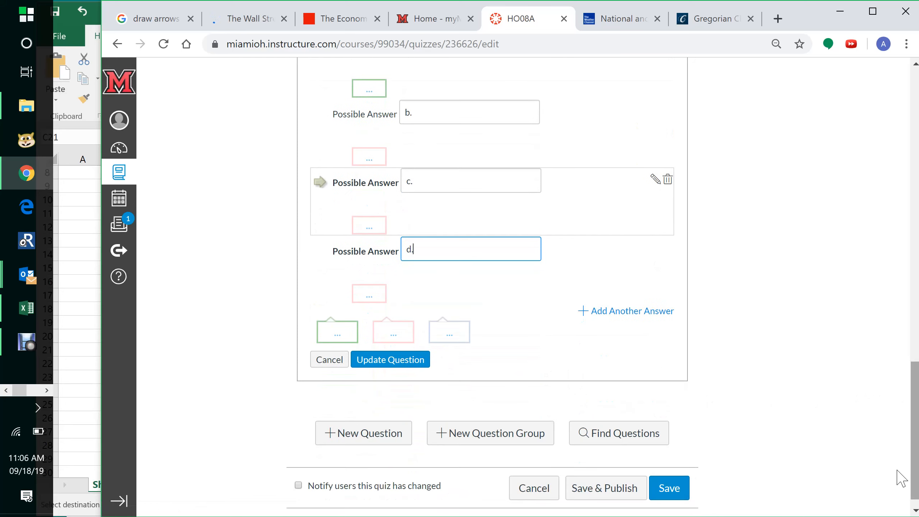
click(405, 370)
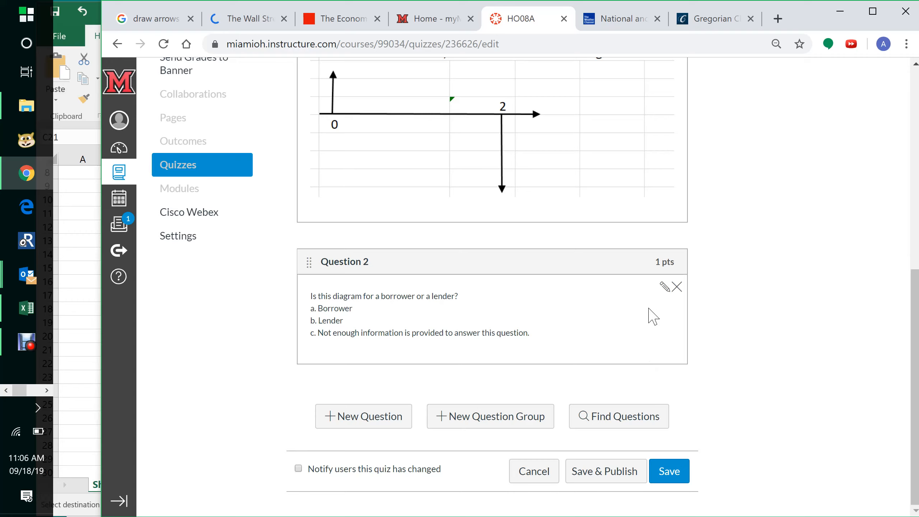
- Reopen question 2 for editing, delete answer choice d., and update the question
click(665, 287)
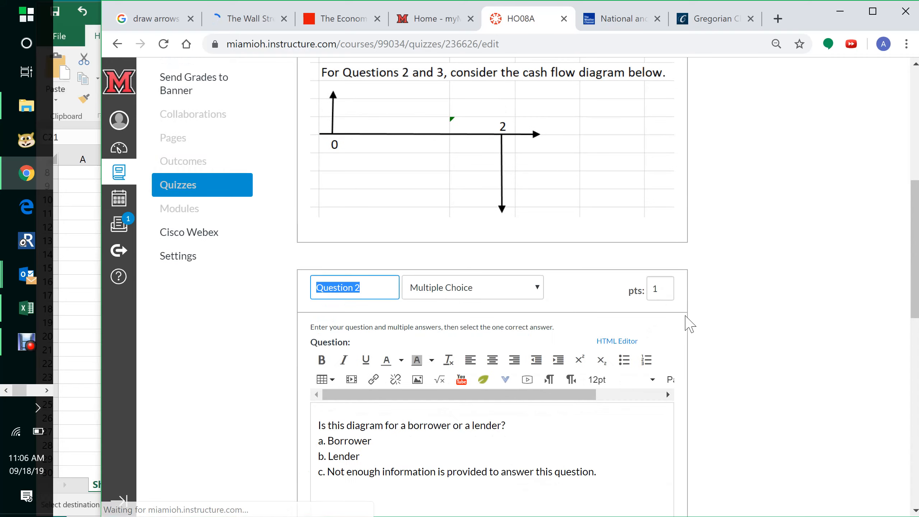
mouse_move(918, 287)
mouse_down()
mouse_move(918, 480)
mouse_move(918, 422)
mouse_up()
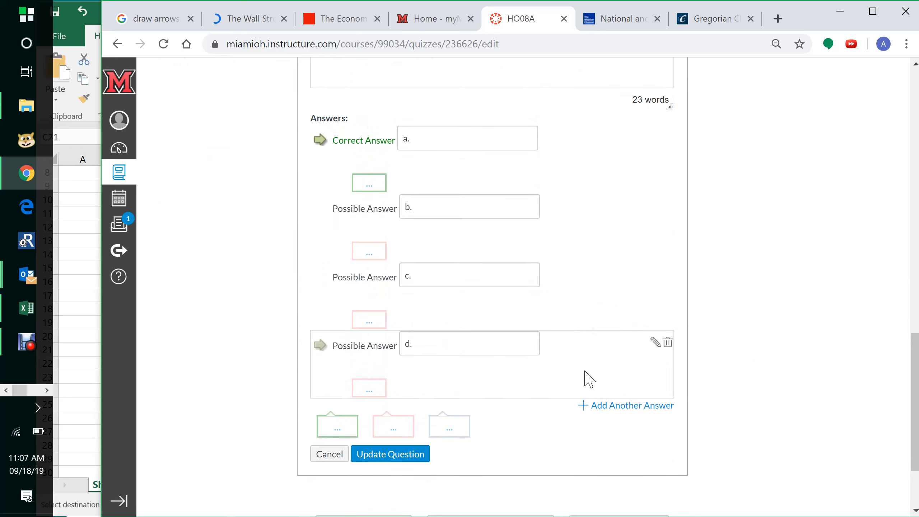
click(654, 343)
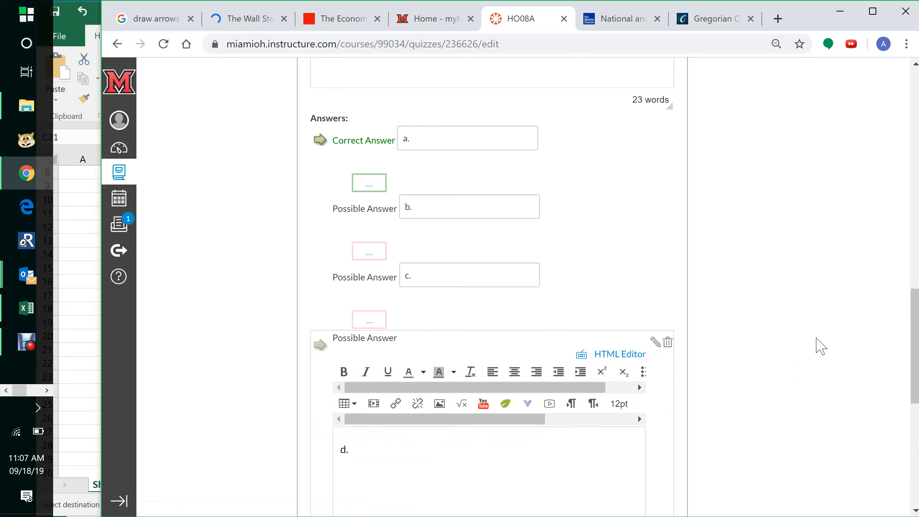
click(668, 342)
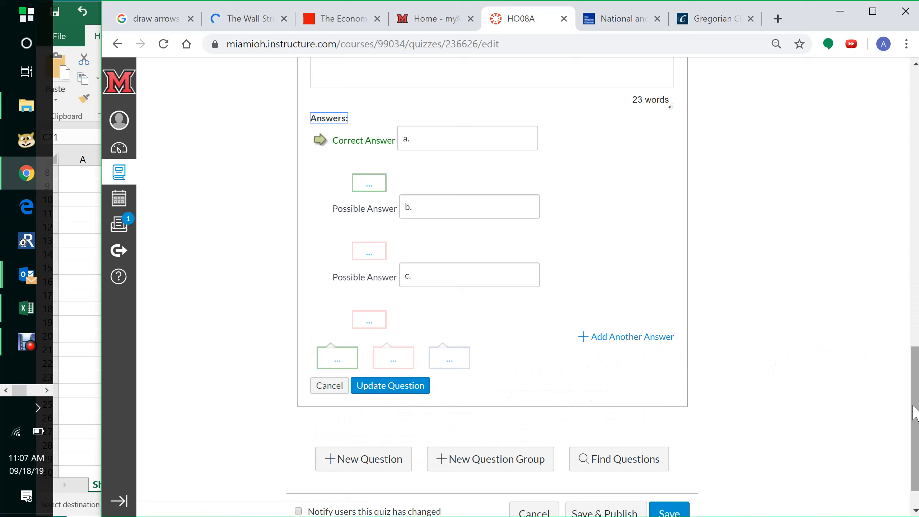
click(390, 385)
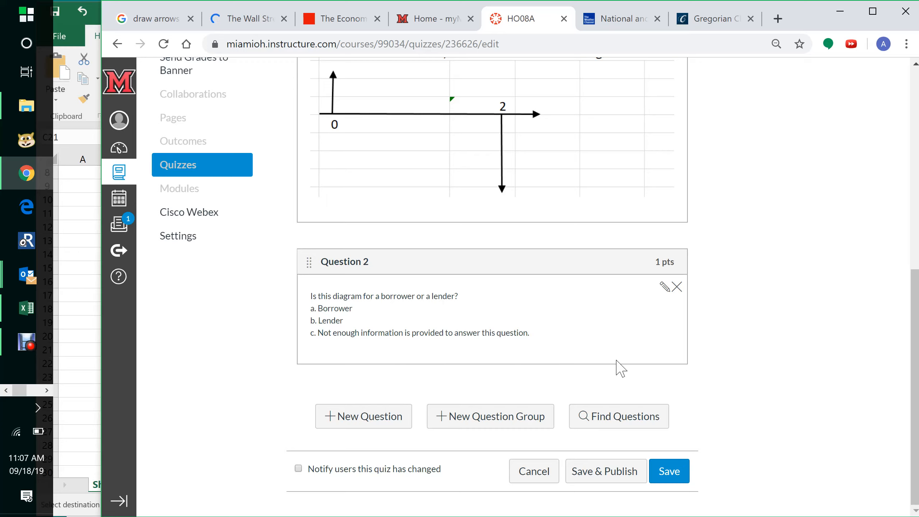
- Examine question 3 and question 1's solution formula in the workbook
click(84, 358)
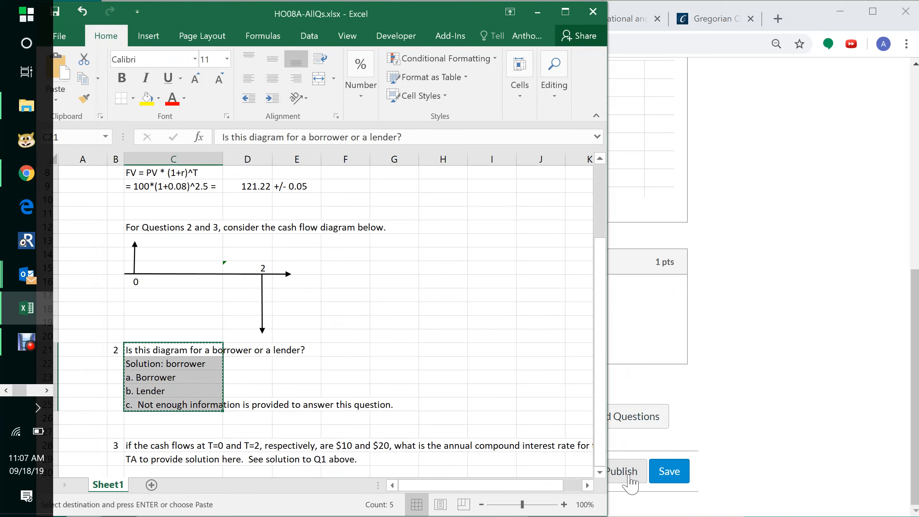
click(600, 472)
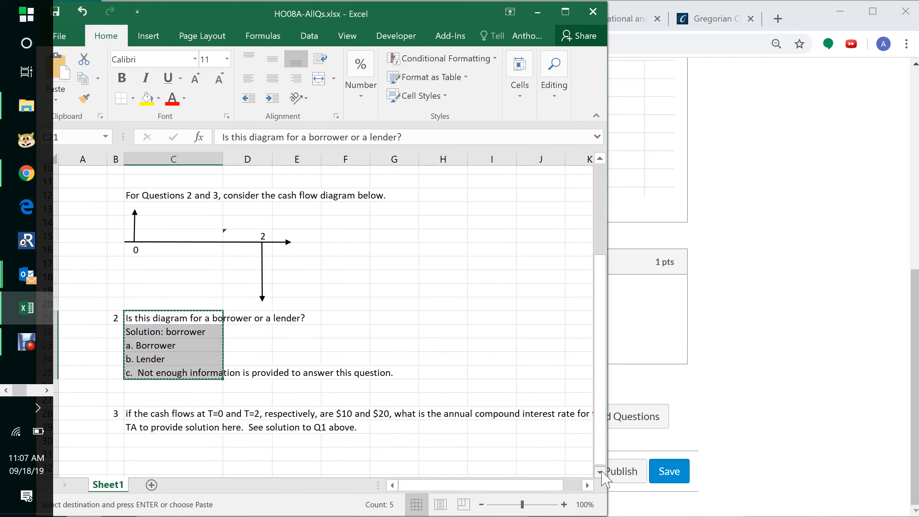
click(600, 473)
click(601, 473)
click(600, 472)
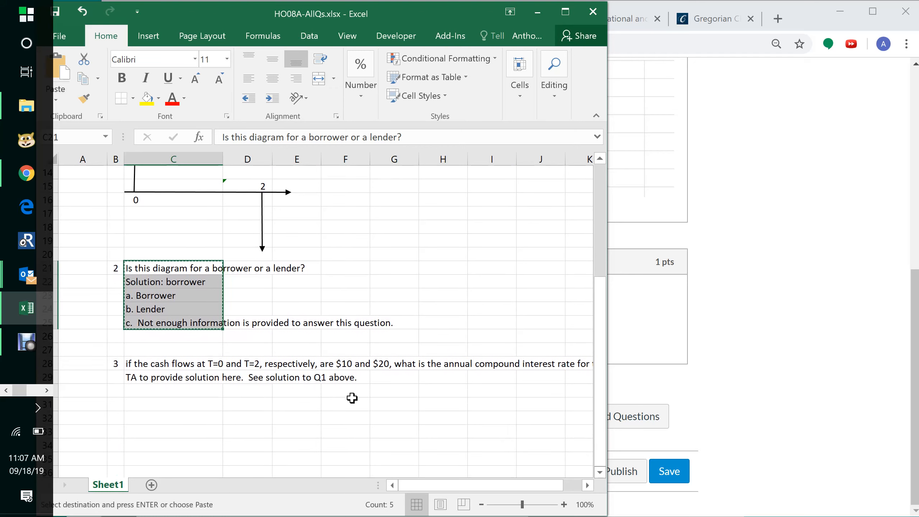
click(194, 364)
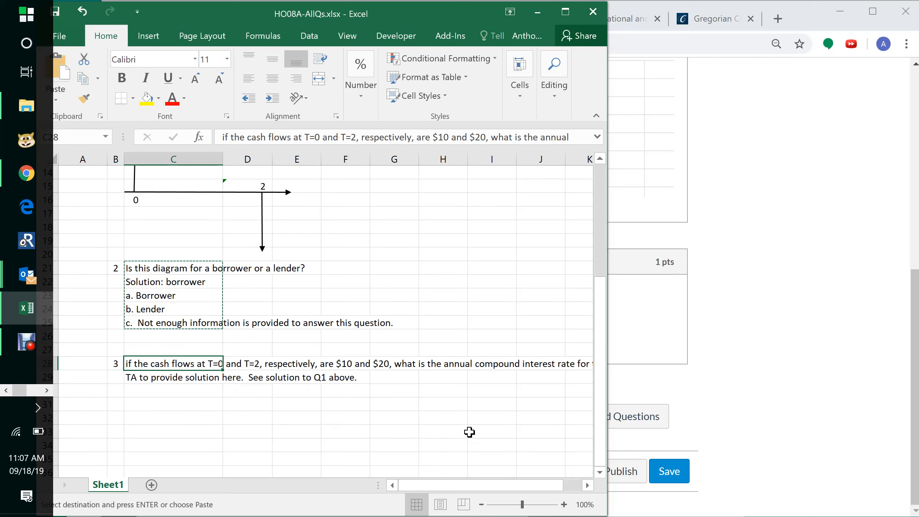
drag(487, 485, 439, 496)
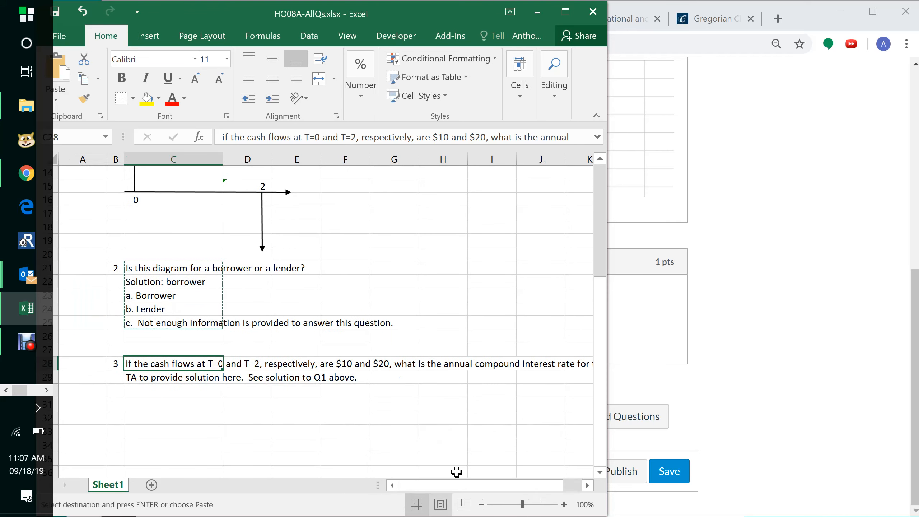
drag(600, 454, 597, 328)
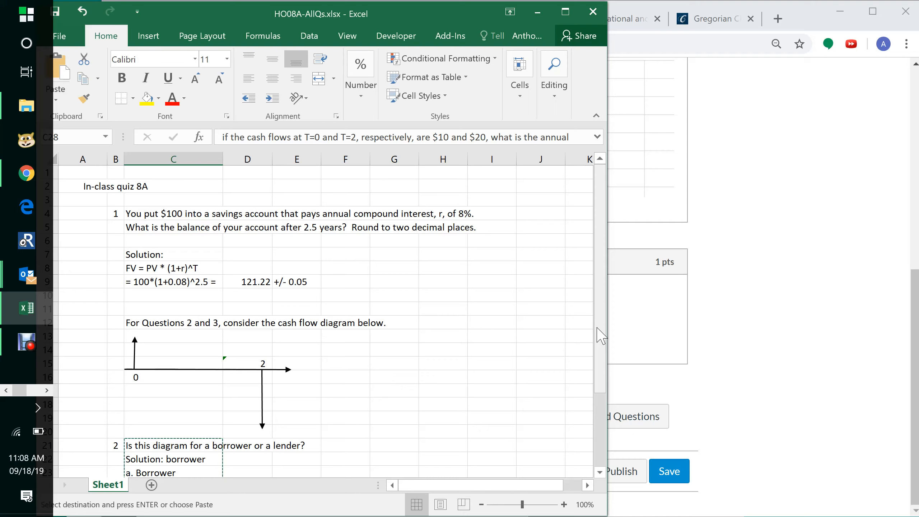
click(153, 286)
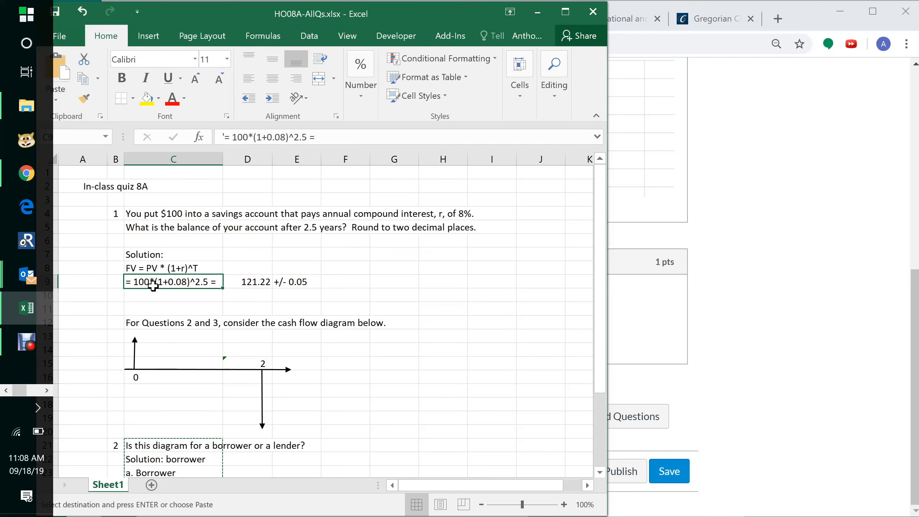
click(251, 282)
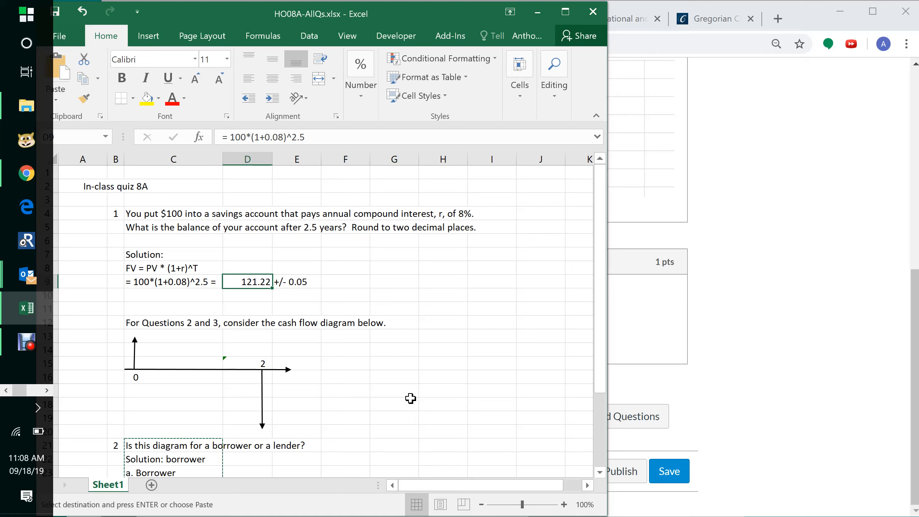
- Save the quiz
click(665, 393)
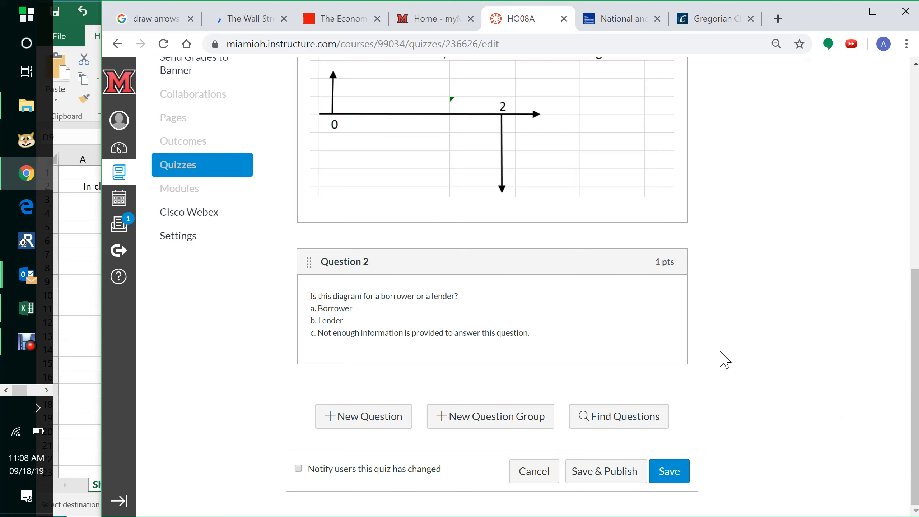
click(93, 322)
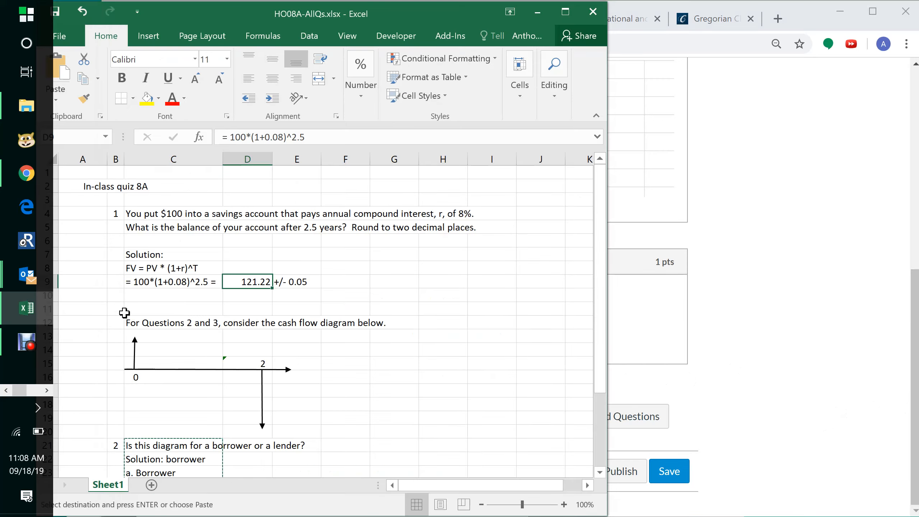
scroll(599, 362, down, 3)
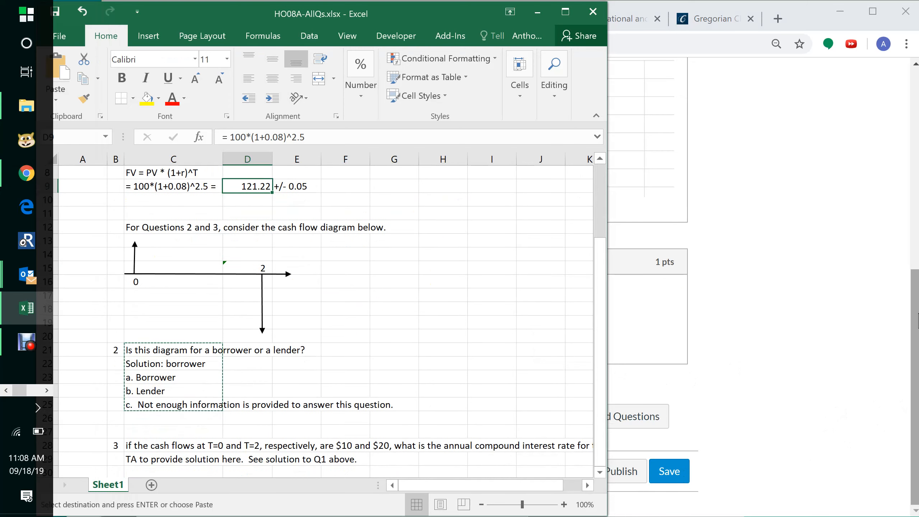
click(858, 320)
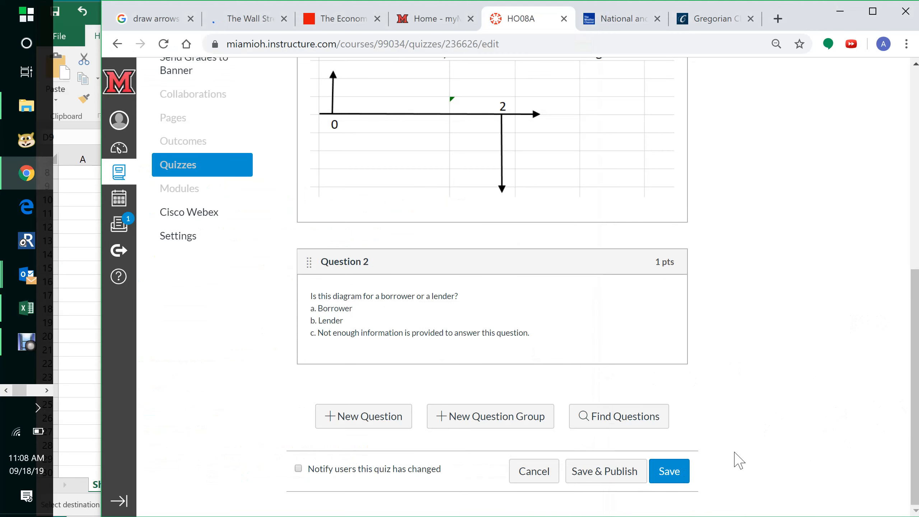
click(669, 471)
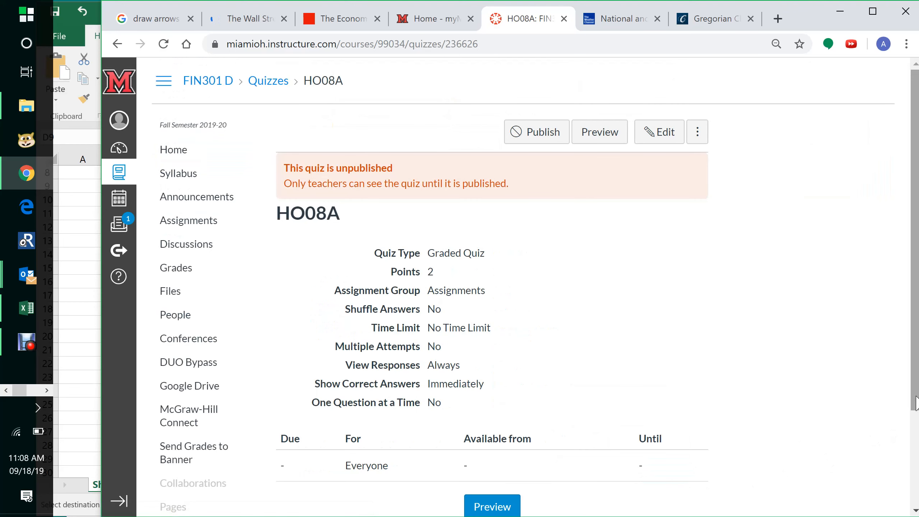
- Preview the quiz and answer question 1 with 121.22
click(606, 140)
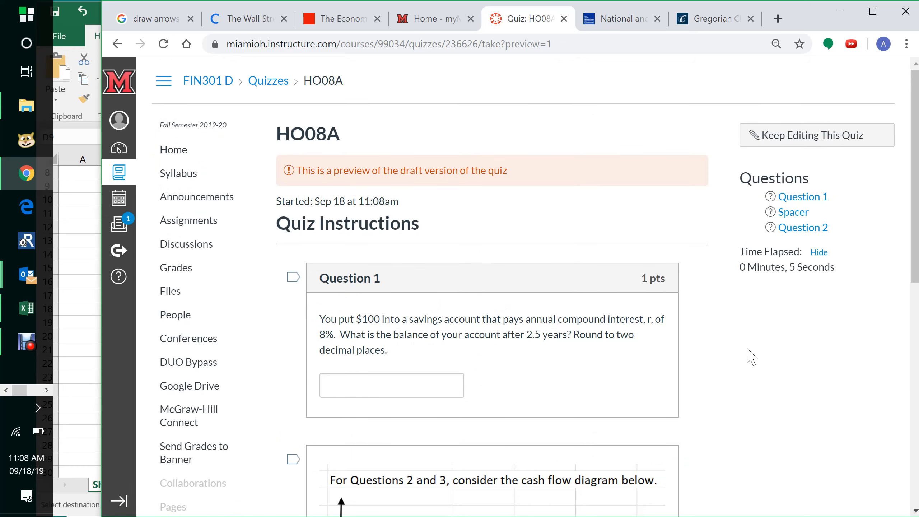
click(68, 366)
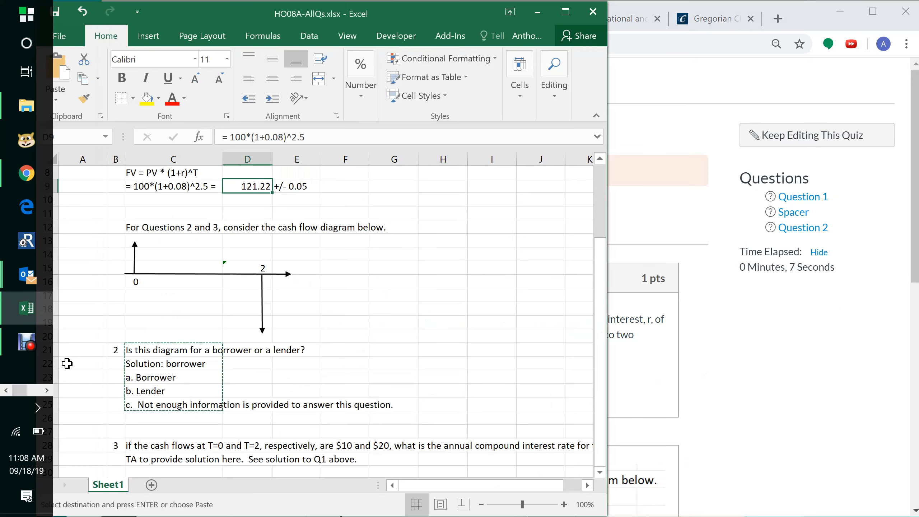
click(731, 426)
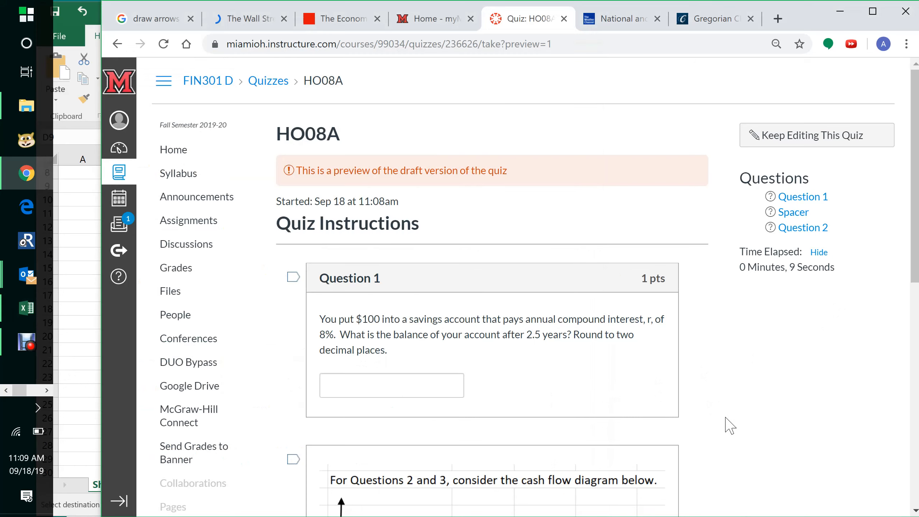
click(377, 383)
text(1)
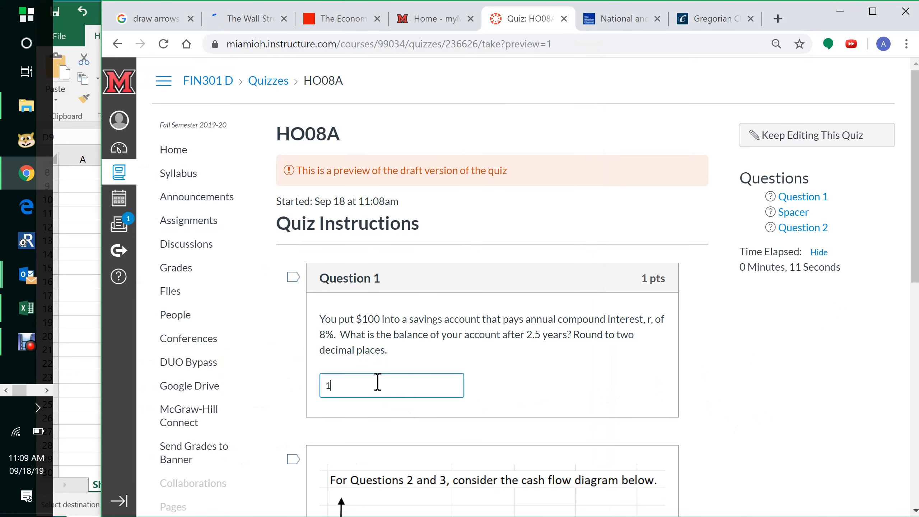
text(21.22)
- Choose answer a. for question 2 and submit the preview quiz
drag(917, 253, 917, 323)
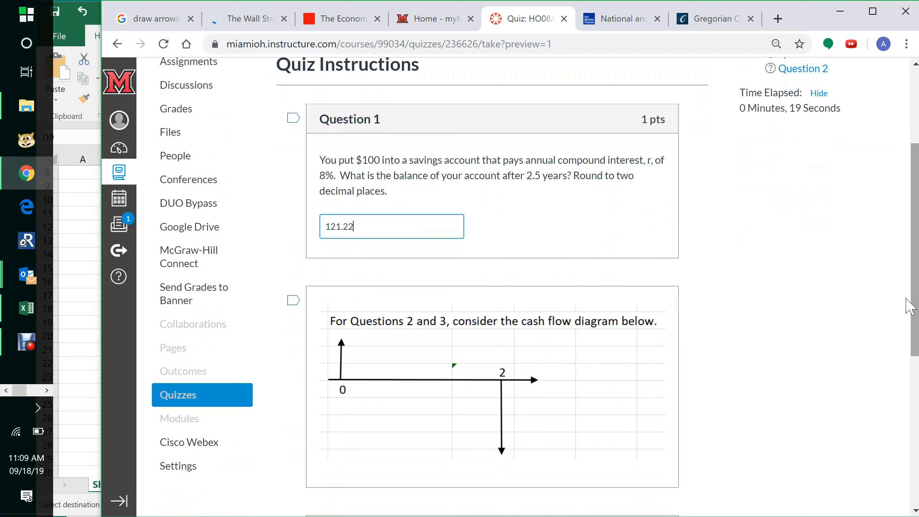
drag(918, 255, 917, 394)
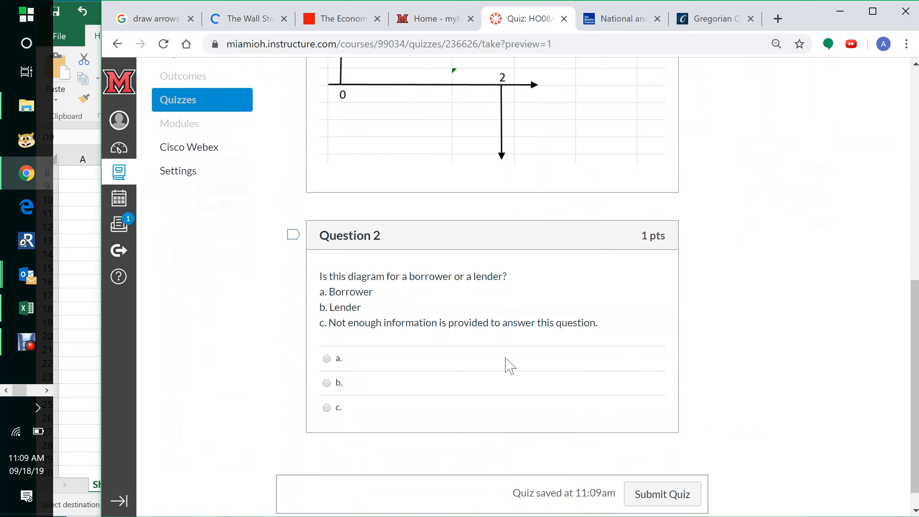
click(330, 362)
drag(918, 369, 918, 381)
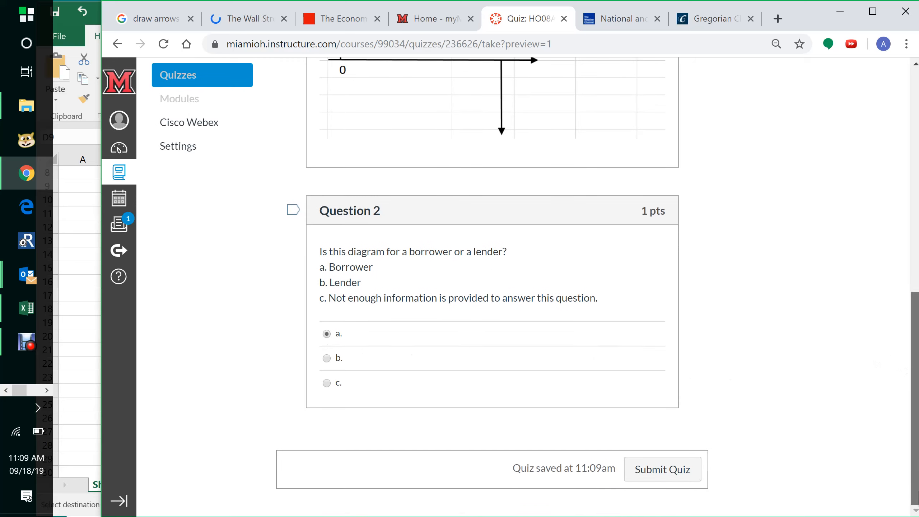
click(675, 477)
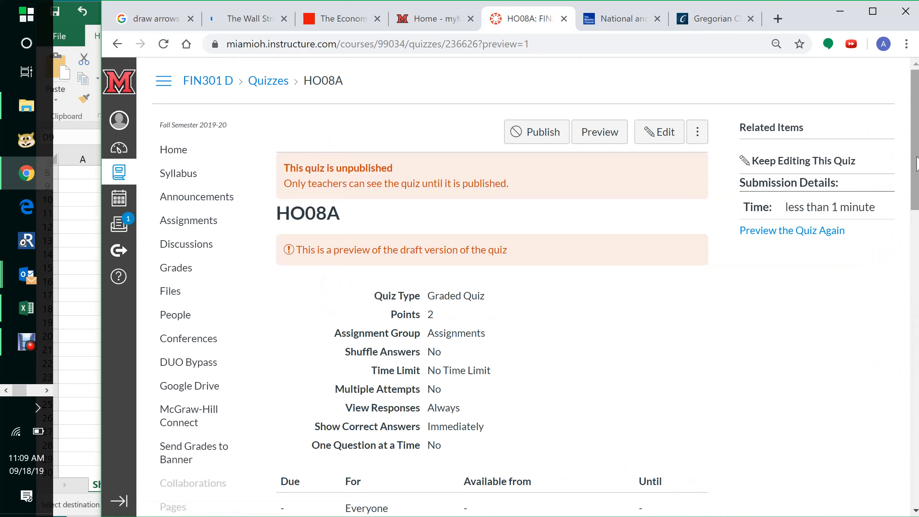
- Review the graded preview results for questions 1 and 2
drag(911, 183, 918, 390)
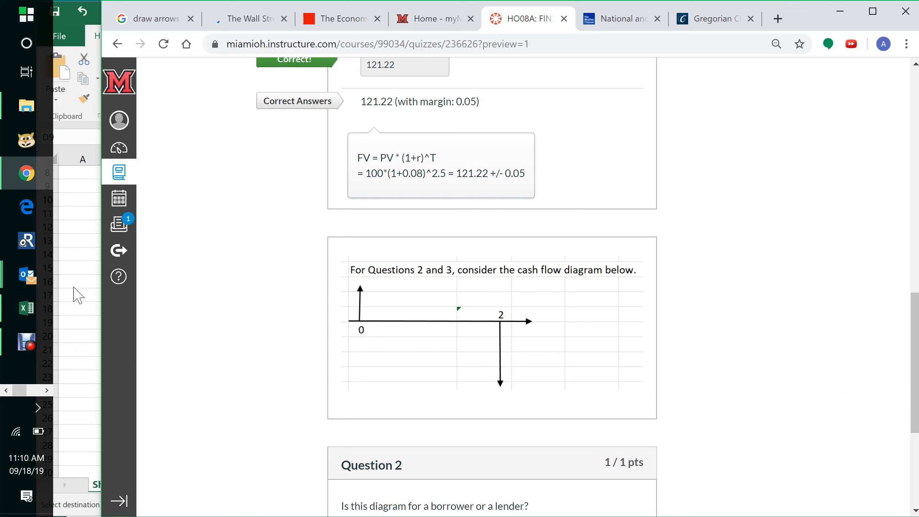
click(76, 289)
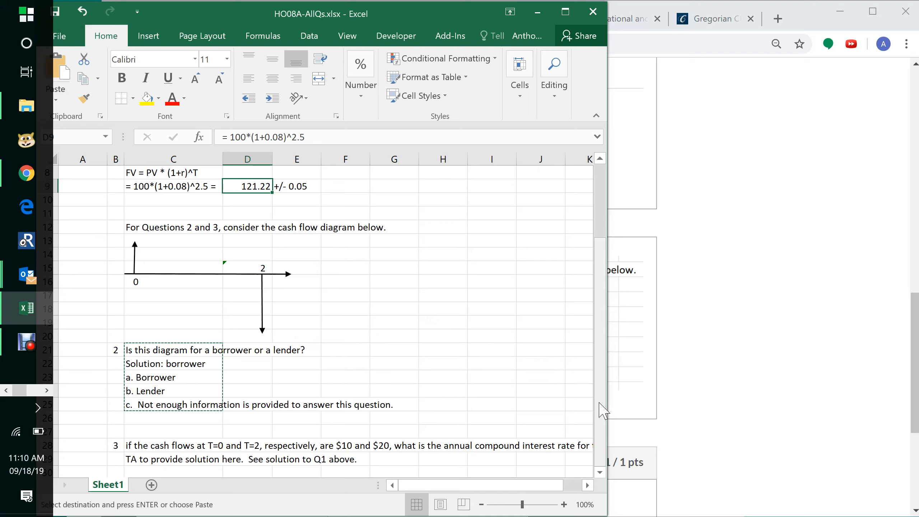
drag(599, 403, 600, 421)
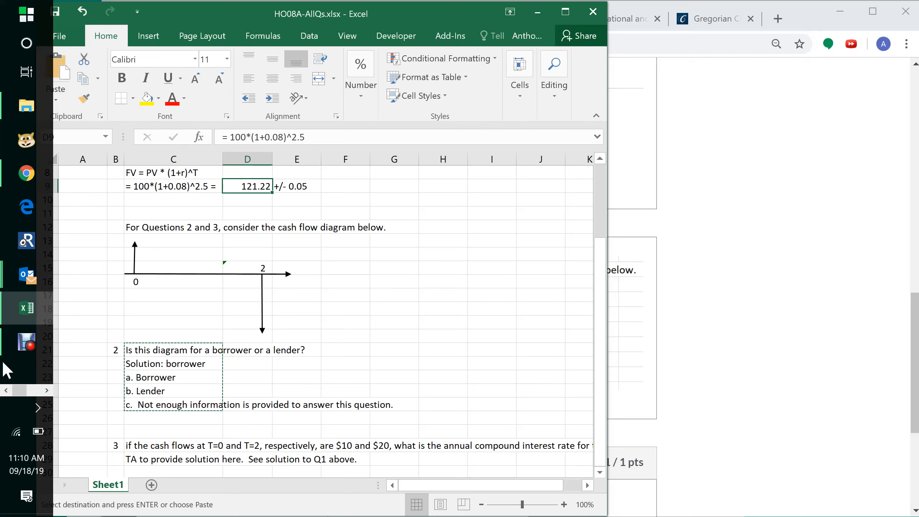
click(32, 343)
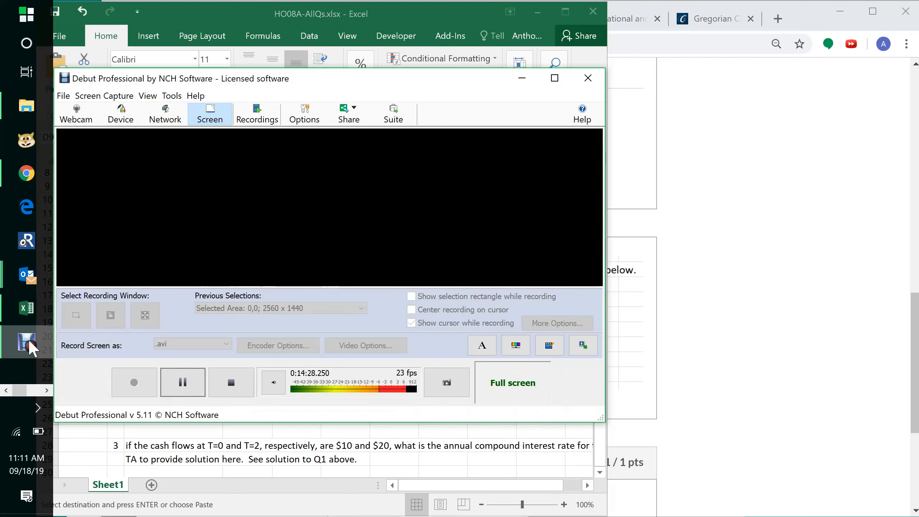